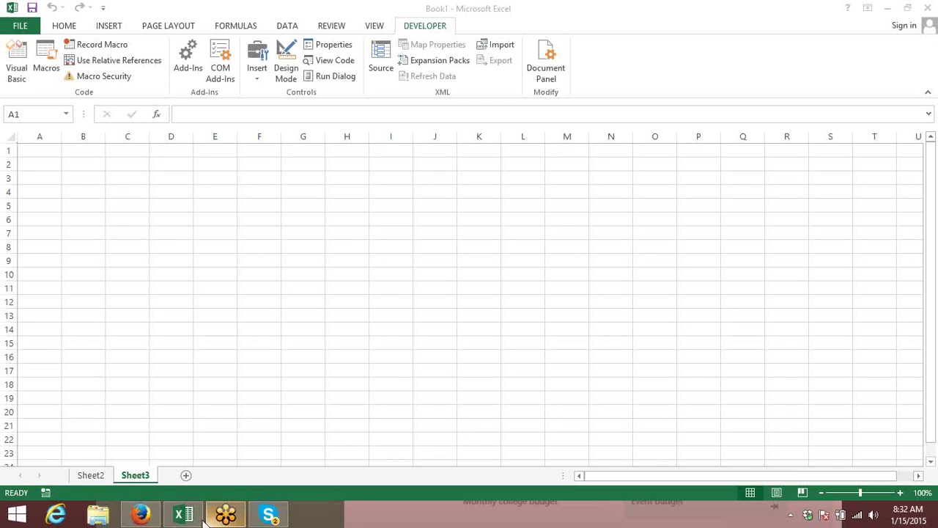
Step: Check Sheet2's sheet options without changes, then return to the empty Sheet3
{"action": "left_click", "coordinate": [91, 475]}
{"action": "right_click", "coordinate": [102, 474]}
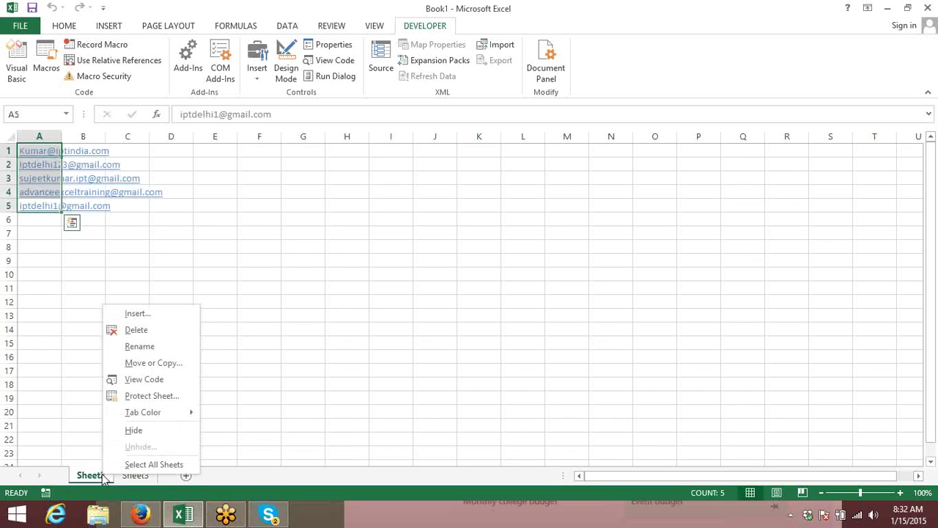
{"action": "key", "text": "Escape"}
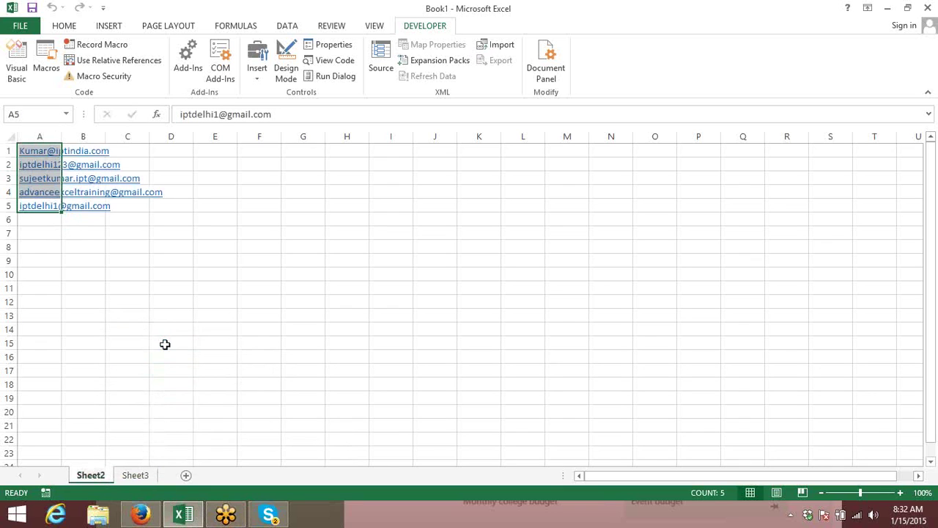
{"action": "left_click", "coordinate": [136, 475]}
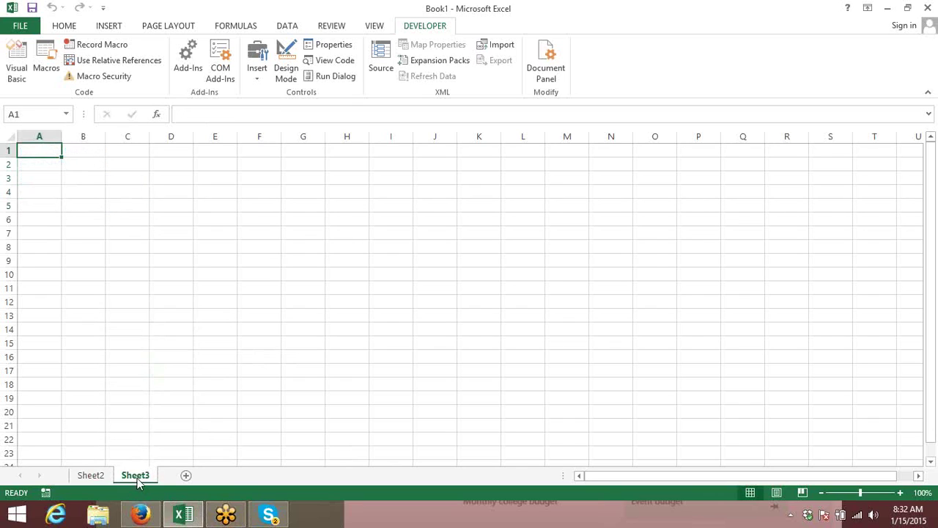
Step: Enter the headings Mobile, E-Mail, Name, F Name and DOB across A1:E1 of Sheet3
{"action": "type", "text": "Mo"}
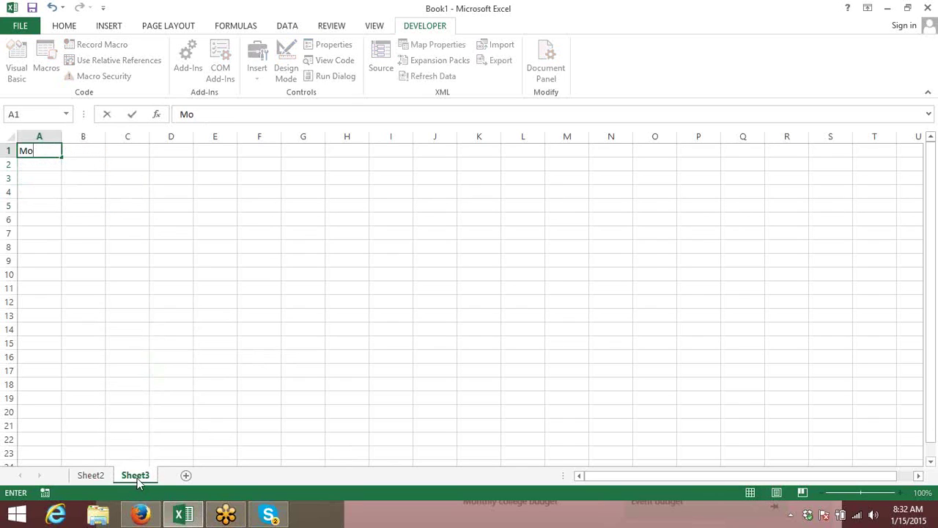
{"action": "type", "text": "bile"}
{"action": "key", "text": "Tab"}
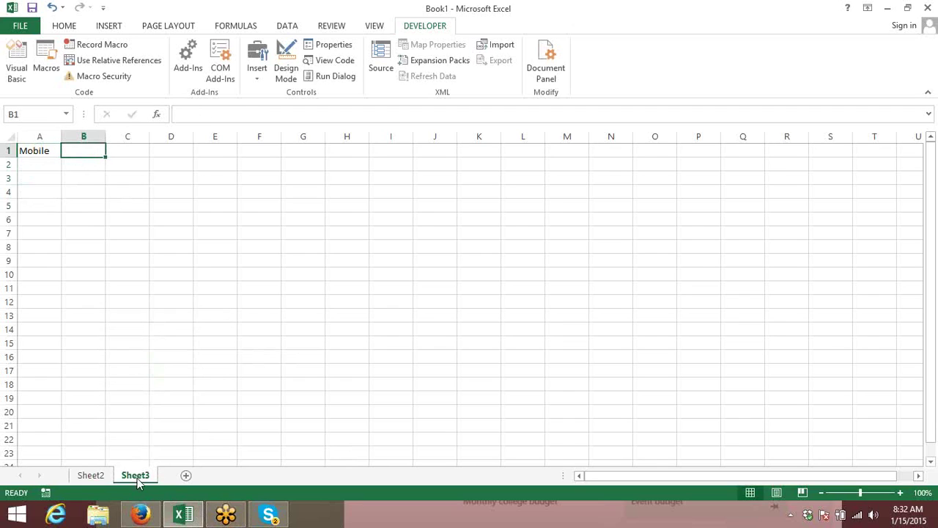
{"action": "type", "text": "E-Na"}
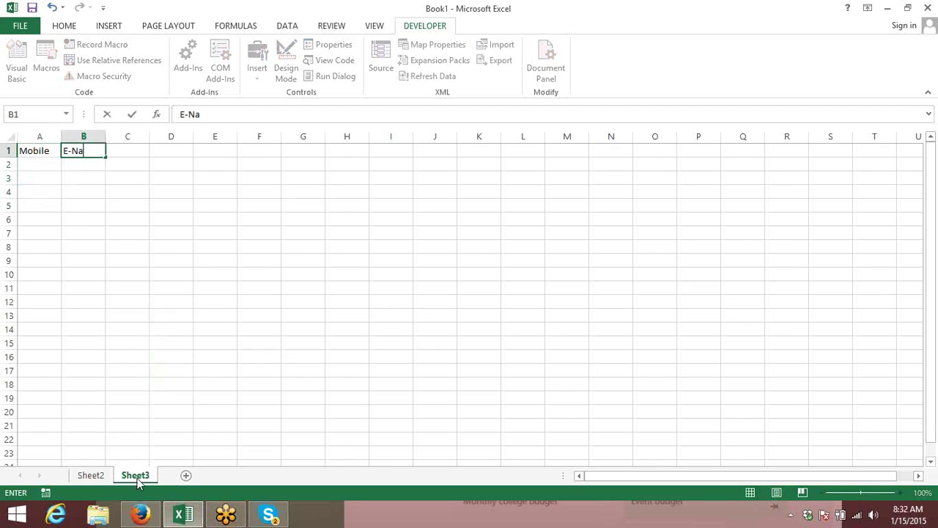
{"action": "key", "text": "BackSpace"}
{"action": "key", "text": "BackSpace"}
{"action": "key", "text": "BackSpace"}
{"action": "type", "text": "Ma"}
{"action": "type", "text": "il"}
{"action": "key", "text": "Tab"}
{"action": "type", "text": "Name"}
{"action": "key", "text": "Tab"}
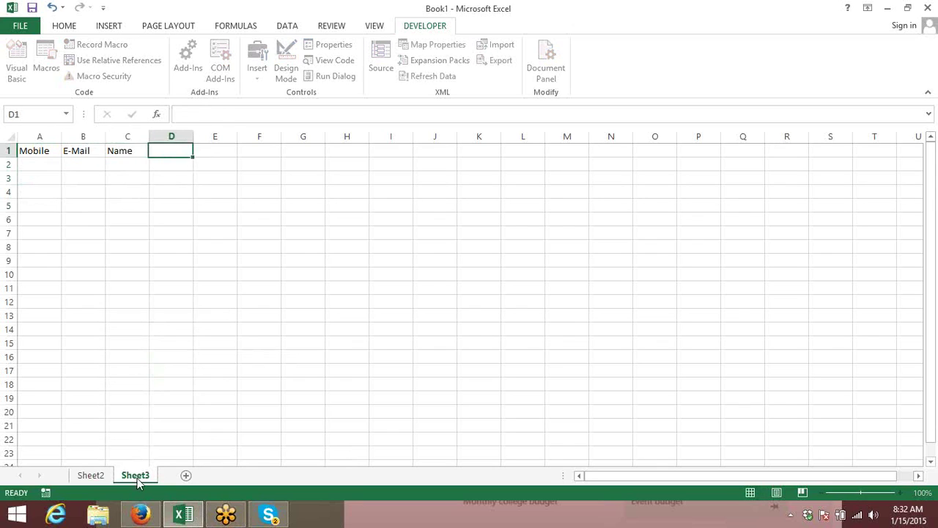
{"action": "type", "text": "F Name"}
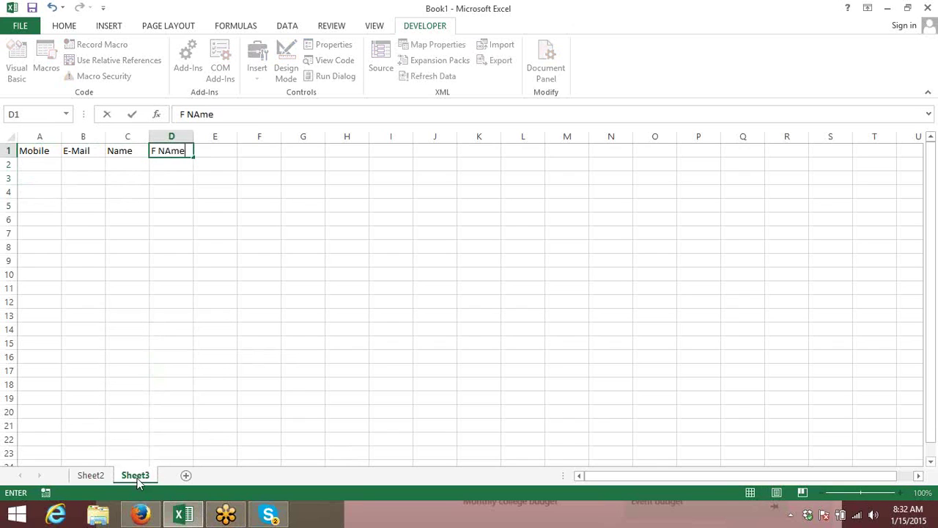
{"action": "key", "text": "Tab"}
{"action": "type", "text": "D"}
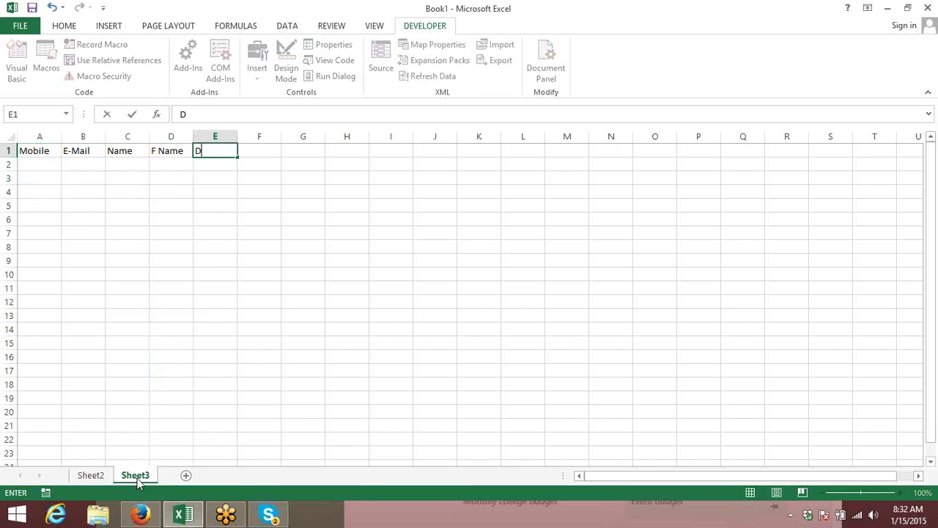
{"action": "type", "text": "OB"}
{"action": "key", "text": "Tab"}
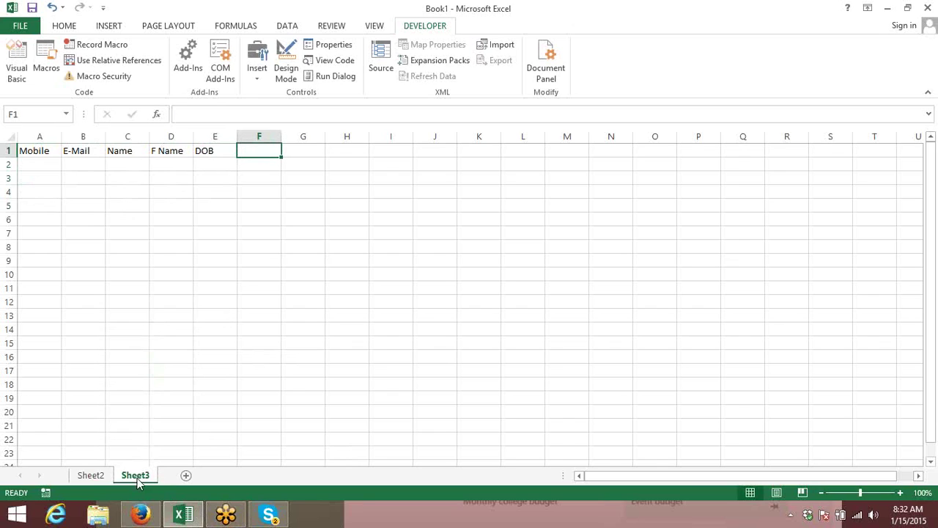
Step: Add Sheet4 with the labels Mobile in A2 and E-Mail in A4, and fill B2 and B4 yellow
{"action": "left_click", "coordinate": [184, 475]}
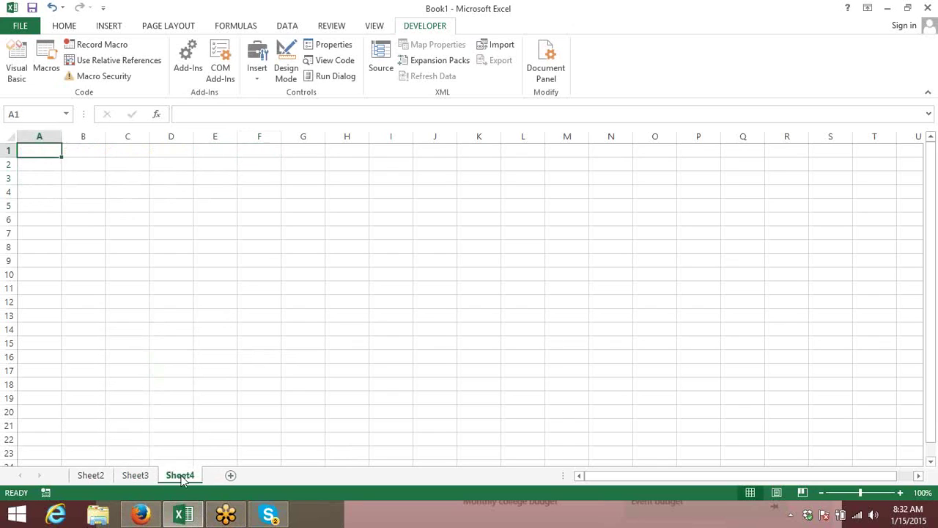
{"action": "key", "text": "Return"}
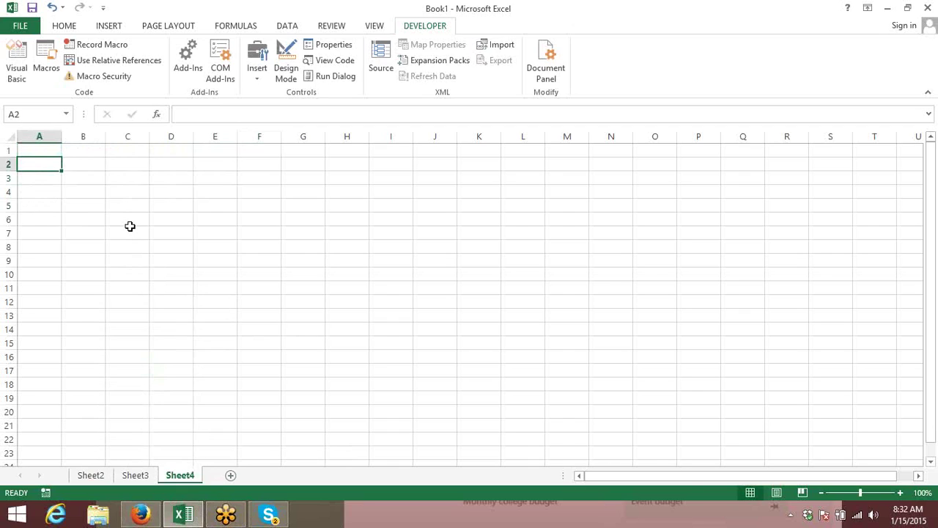
{"action": "type", "text": "Mo"}
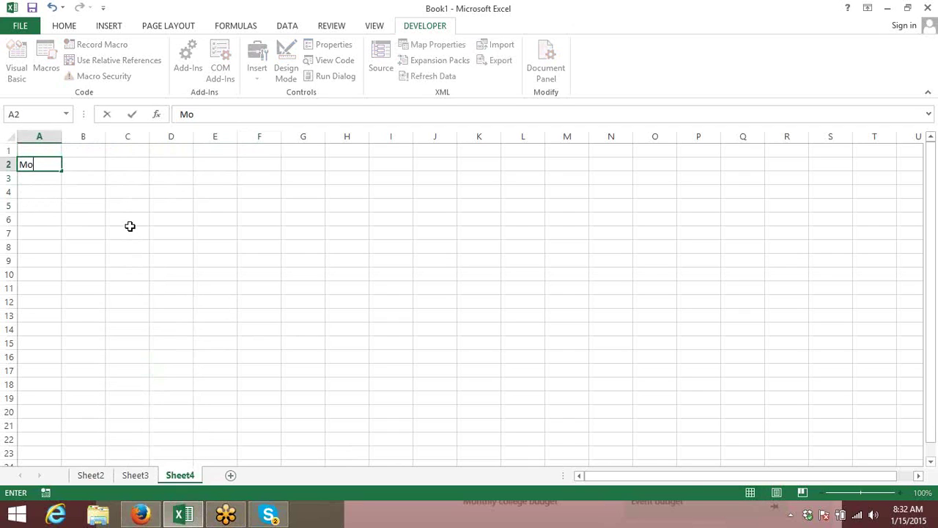
{"action": "type", "text": "bil"}
{"action": "type", "text": "e"}
{"action": "key", "text": "Tab"}
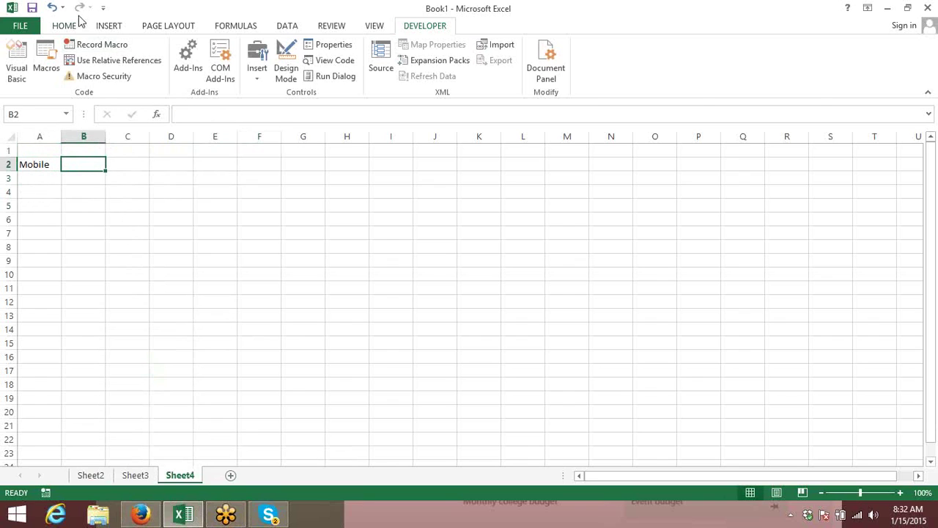
{"action": "left_click", "coordinate": [70, 27]}
{"action": "left_click", "coordinate": [208, 70]}
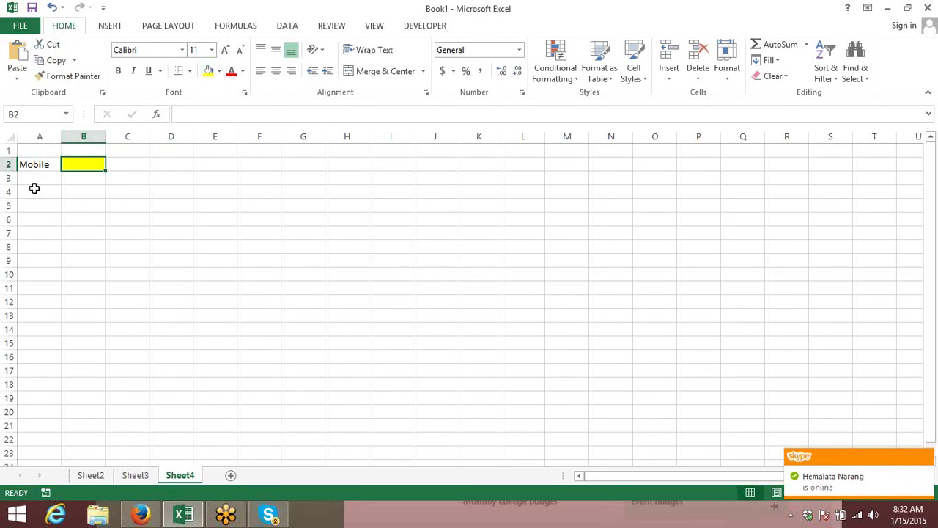
{"action": "left_click", "coordinate": [35, 189]}
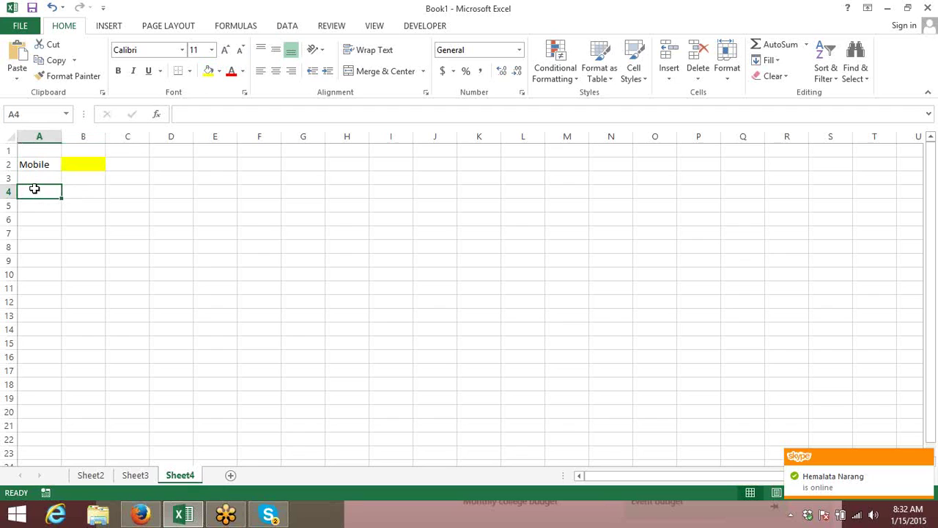
{"action": "type", "text": "E-"}
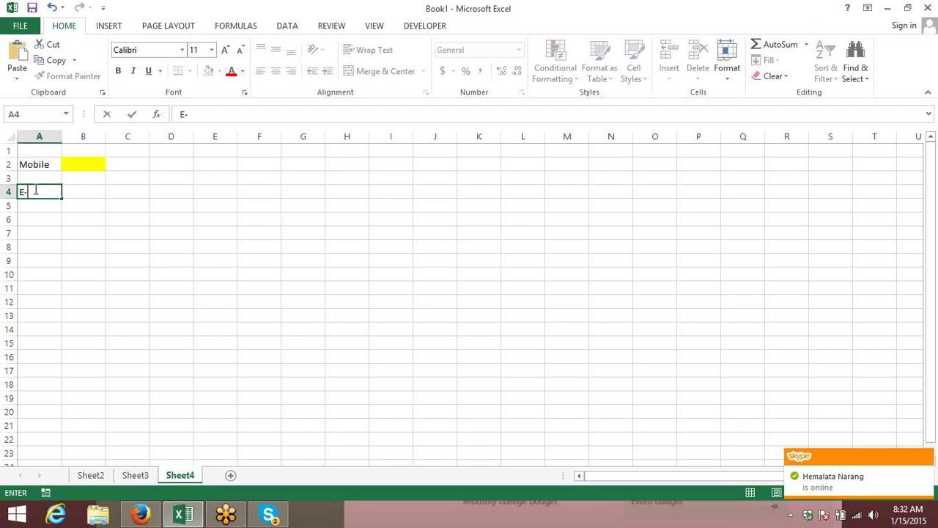
{"action": "type", "text": "Mail"}
{"action": "key", "text": "Return"}
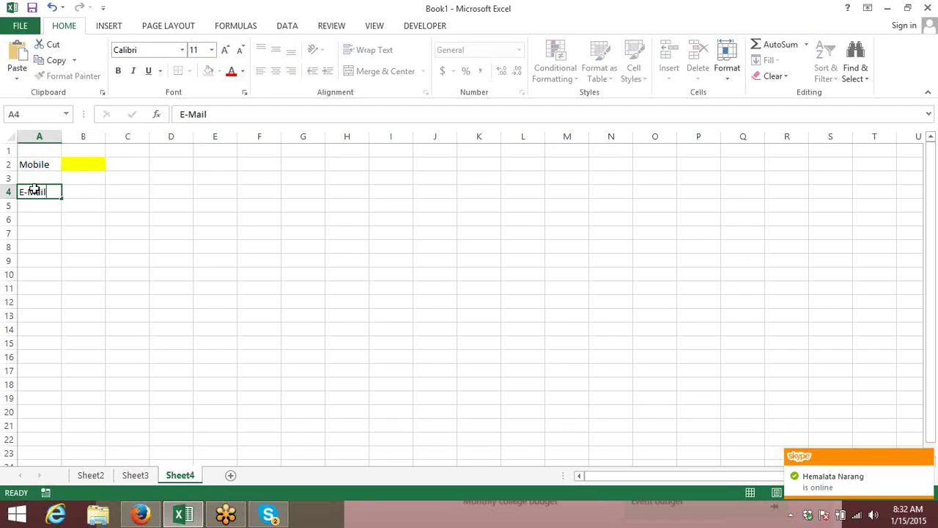
{"action": "key", "text": "Up"}
{"action": "key", "text": "Right"}
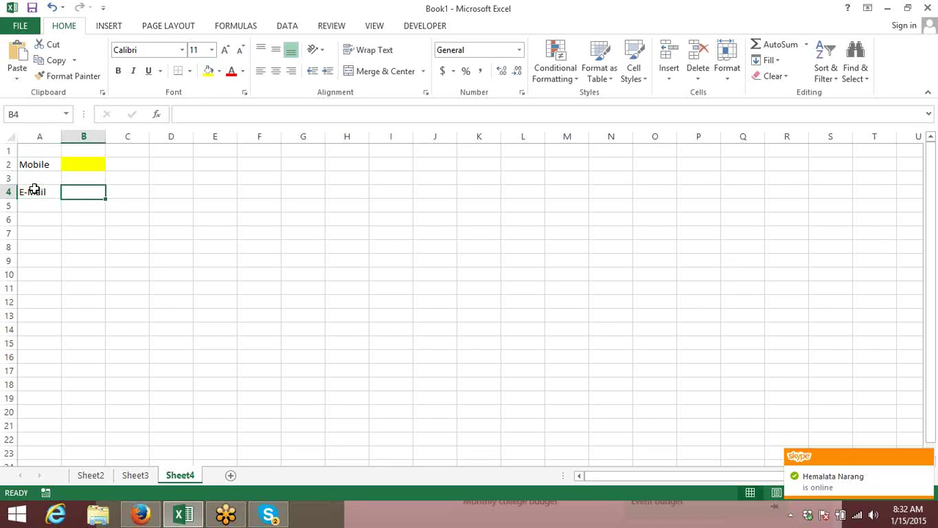
{"action": "left_click", "coordinate": [209, 70]}
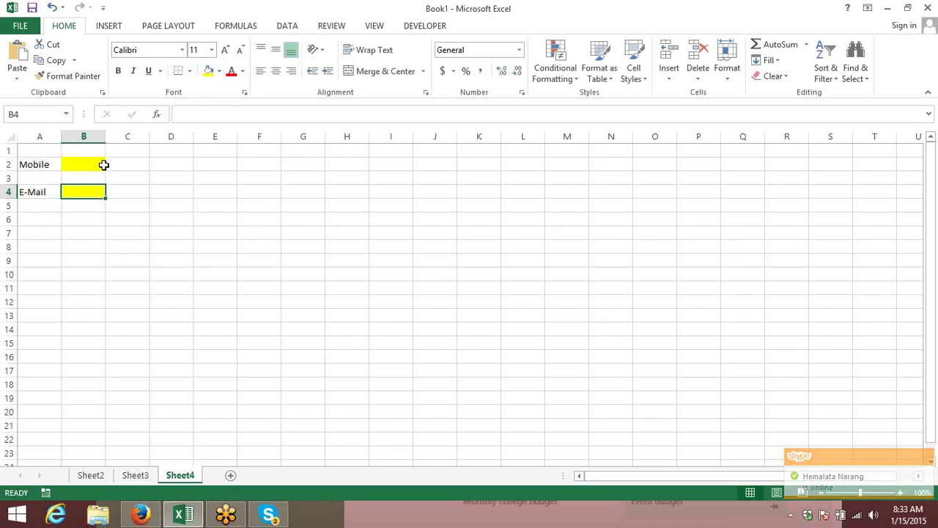
Step: Enter the headings Name, F Name and DOJ across A6:C6, leaving A9 empty
{"action": "left_click", "coordinate": [29, 220]}
{"action": "type", "text": "Name"}
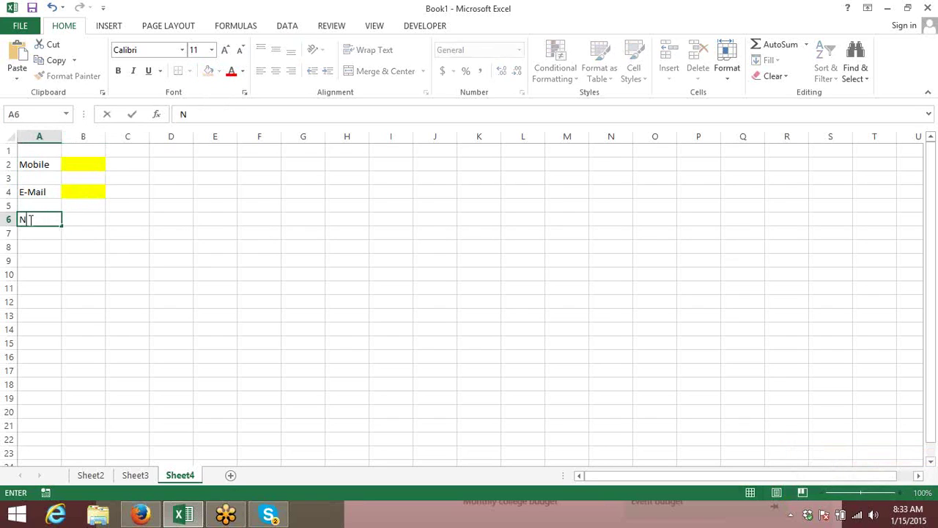
{"action": "key", "text": "Tab"}
{"action": "type", "text": "F"}
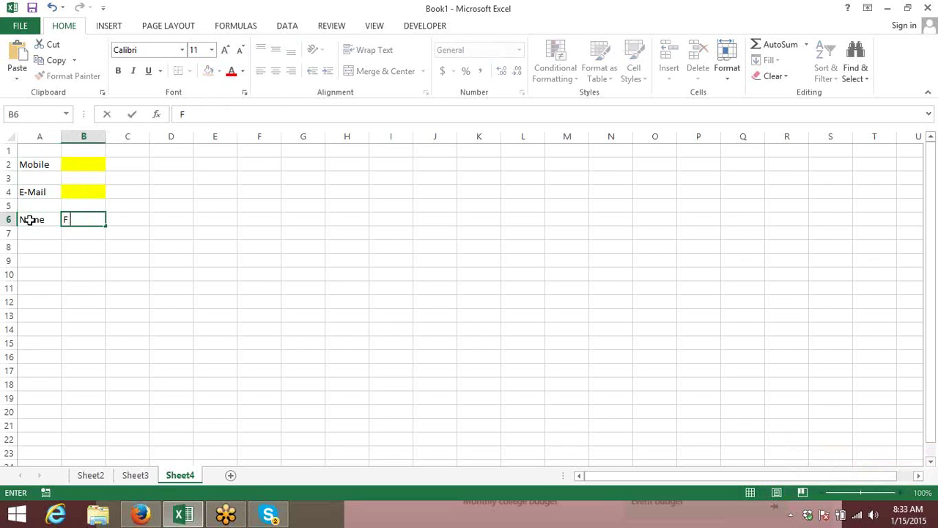
{"action": "type", "text": " Date"}
{"action": "key", "text": "BackSpace"}
{"action": "key", "text": "BackSpace"}
{"action": "key", "text": "BackSpace"}
{"action": "key", "text": "BackSpace"}
{"action": "key", "text": "BackSpace"}
{"action": "type", "text": "Name"}
{"action": "key", "text": "Tab"}
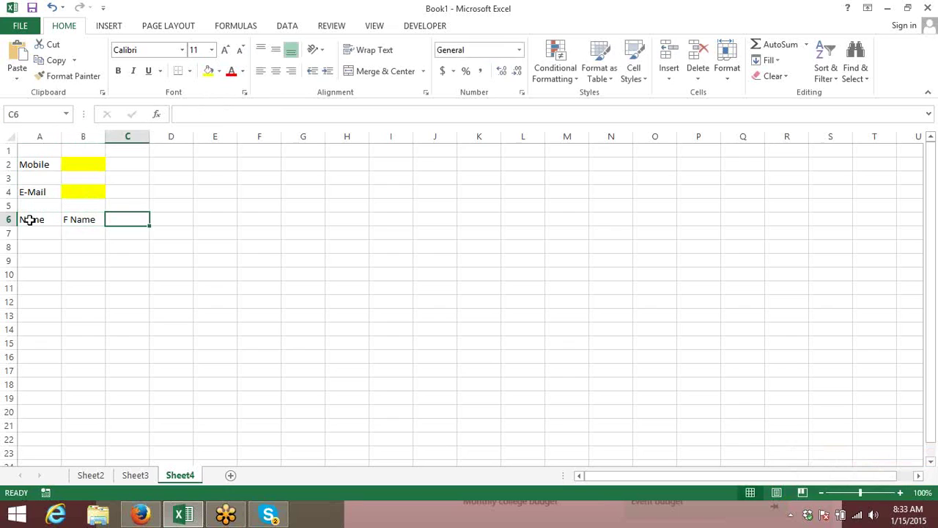
{"action": "type", "text": "DOJ"}
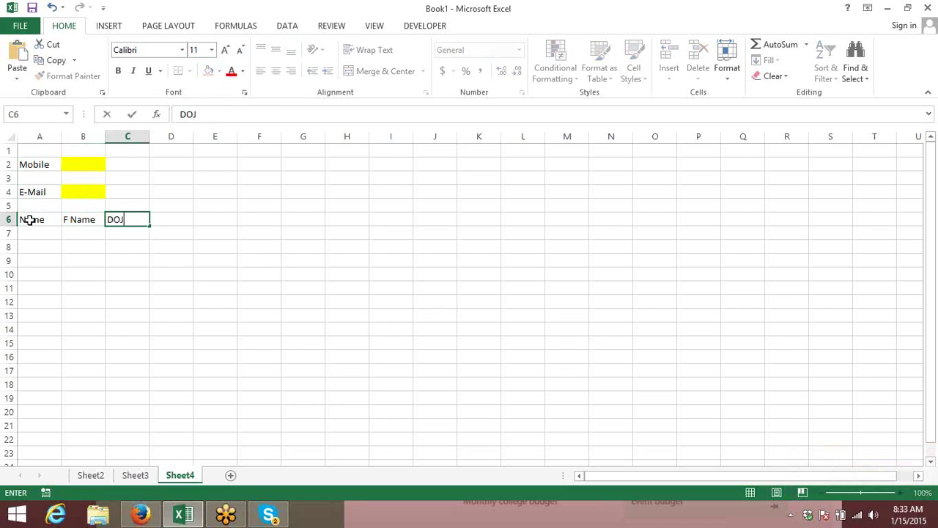
{"action": "key", "text": "Return"}
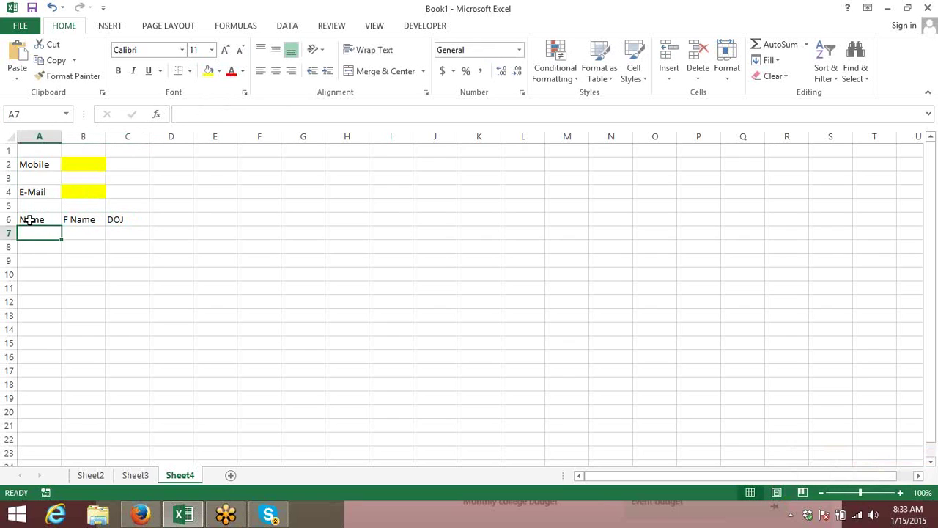
{"action": "key", "text": "Down"}
{"action": "key", "text": "Down"}
{"action": "type", "text": "Co"}
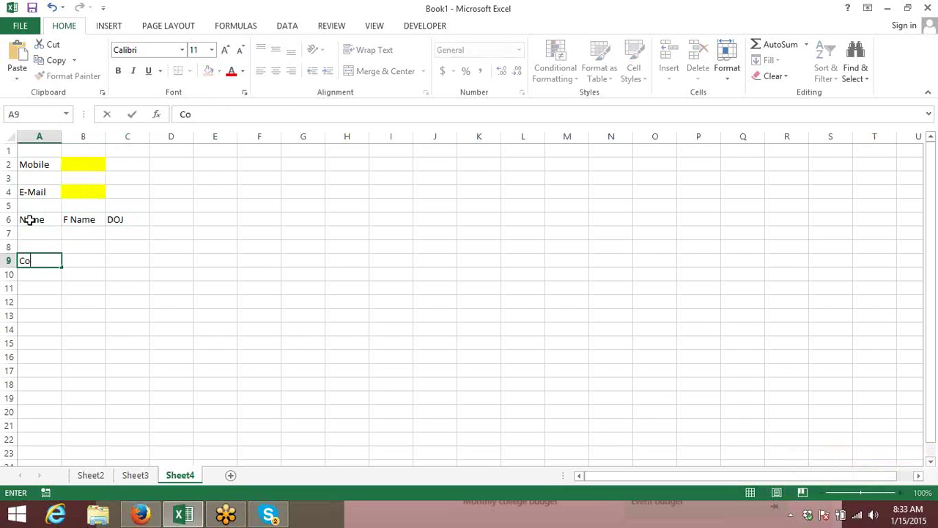
{"action": "type", "text": "u"}
{"action": "key", "text": "Escape"}
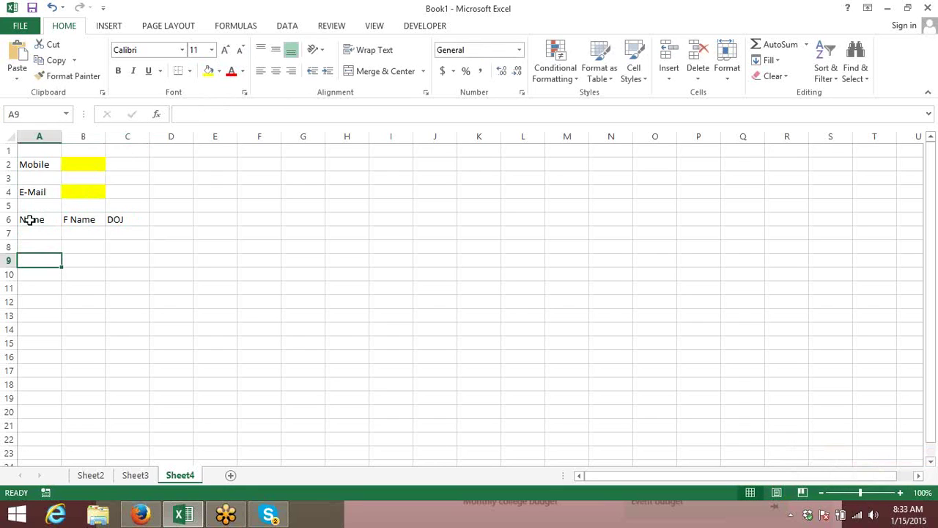
Step: Fill the Name, F Name and DOJ entry cells A7:C7 yellow
{"action": "left_click", "coordinate": [36, 232]}
{"action": "left_click", "coordinate": [209, 71]}
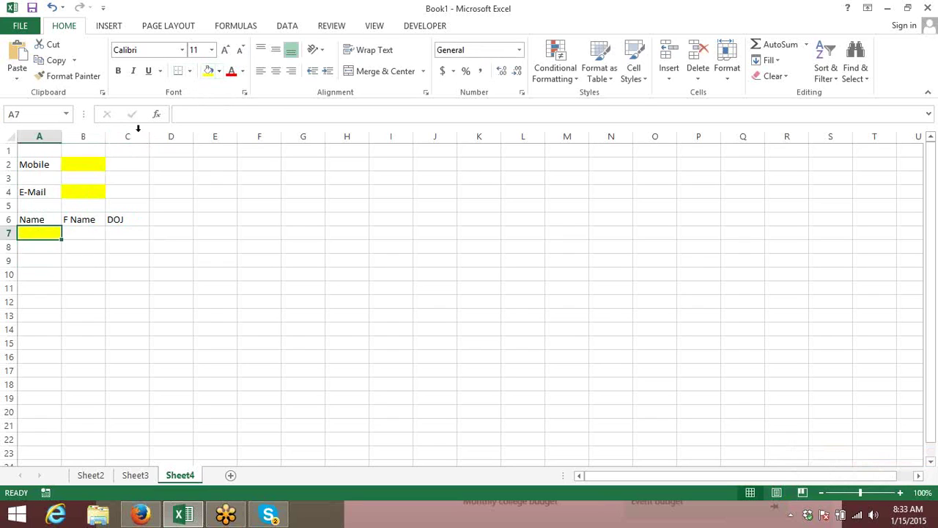
{"action": "left_click", "coordinate": [80, 232]}
{"action": "left_click", "coordinate": [208, 71]}
{"action": "left_click", "coordinate": [139, 235]}
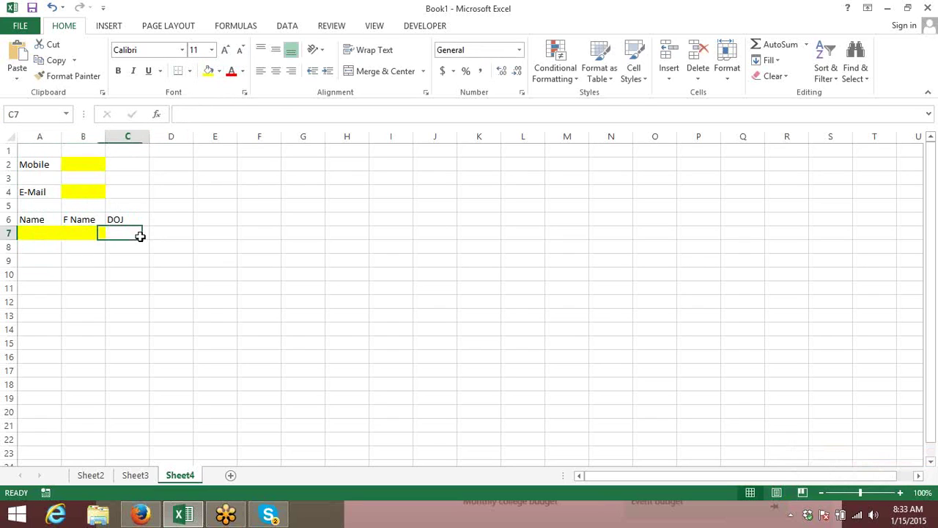
{"action": "left_click", "coordinate": [209, 71]}
Step: Enter =A7&"-"&B7&"-"&C7 in D7 to join the three entries with hyphens
{"action": "left_click", "coordinate": [180, 232]}
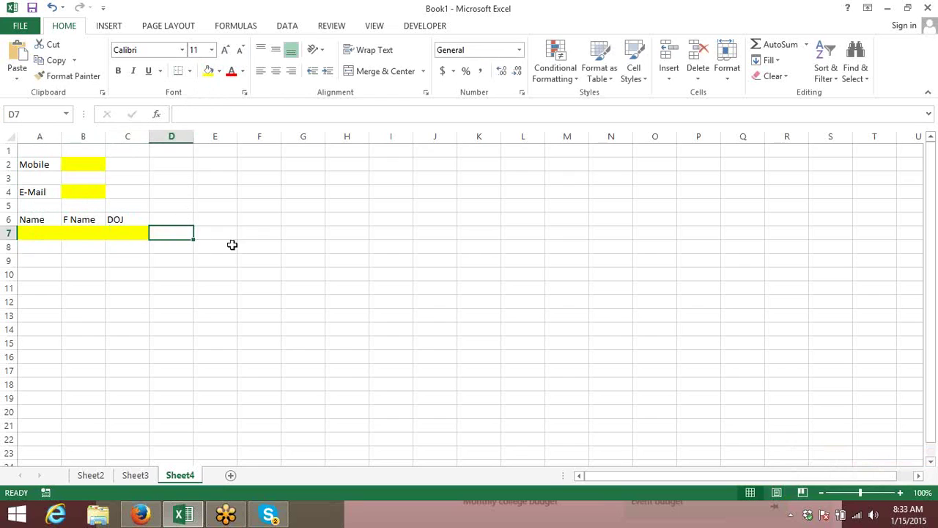
{"action": "type", "text": "="}
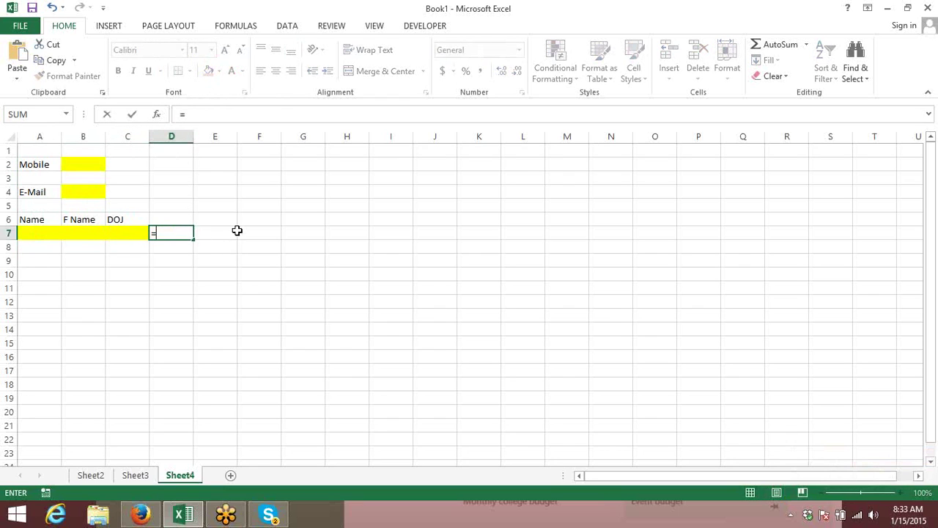
{"action": "key", "text": "Left"}
{"action": "key", "text": "Left"}
{"action": "key", "text": "Left"}
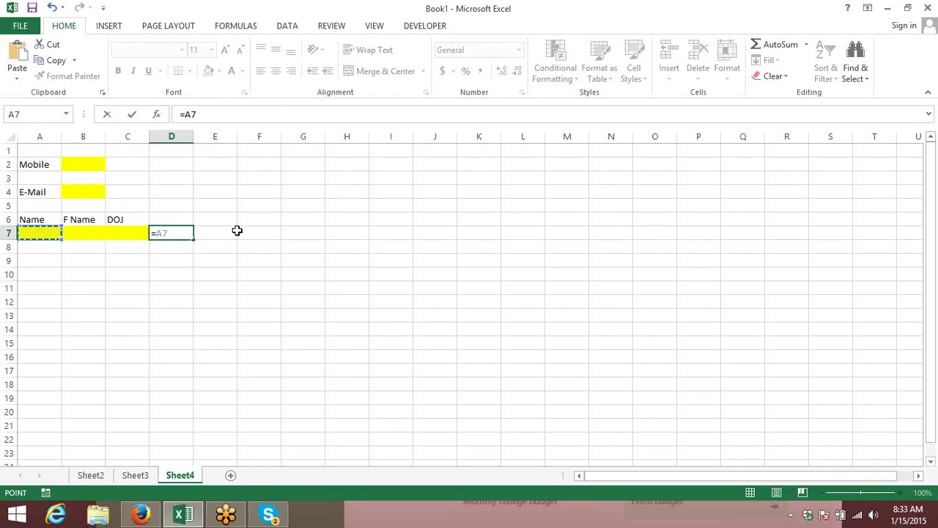
{"action": "type", "text": "&"}
{"action": "type", "text": "="}
{"action": "type", "text": "&"}
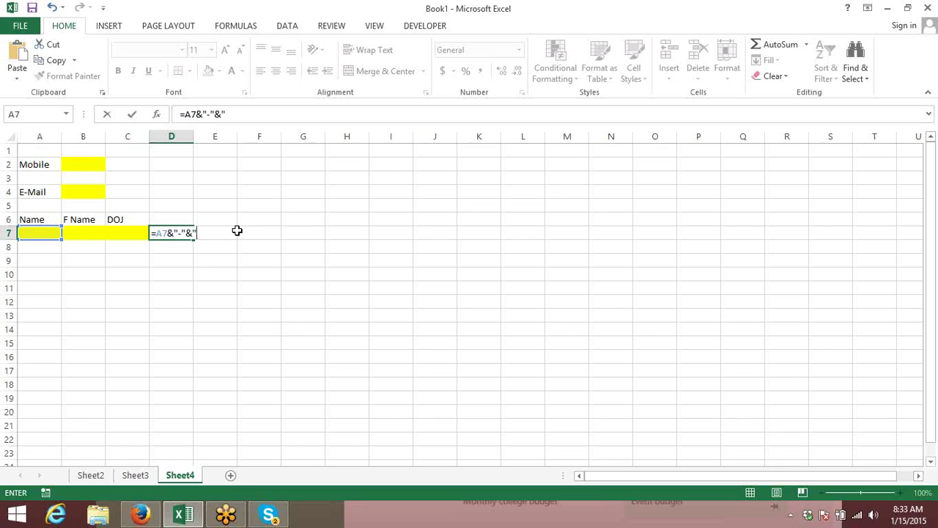
{"action": "key", "text": "BackSpace"}
{"action": "key", "text": "BackSpace"}
{"action": "left_click", "coordinate": [85, 236]}
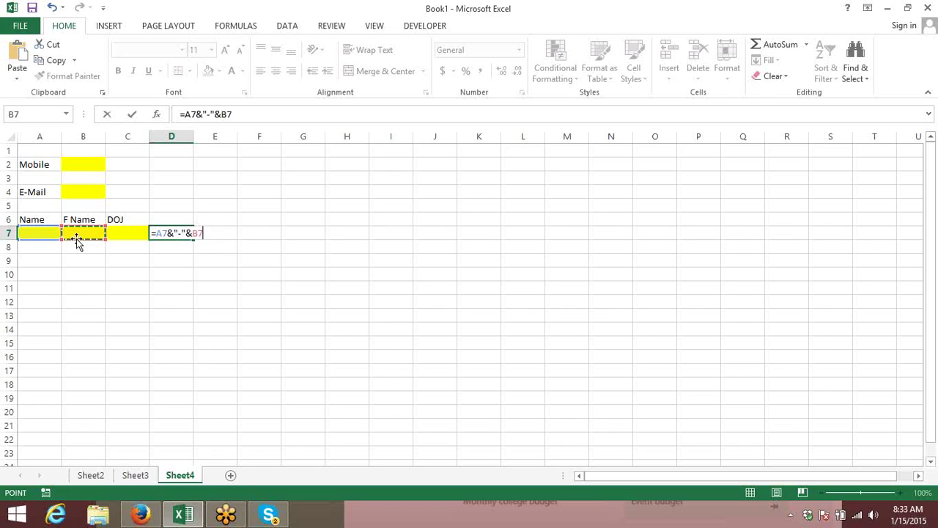
{"action": "type", "text": "&"}
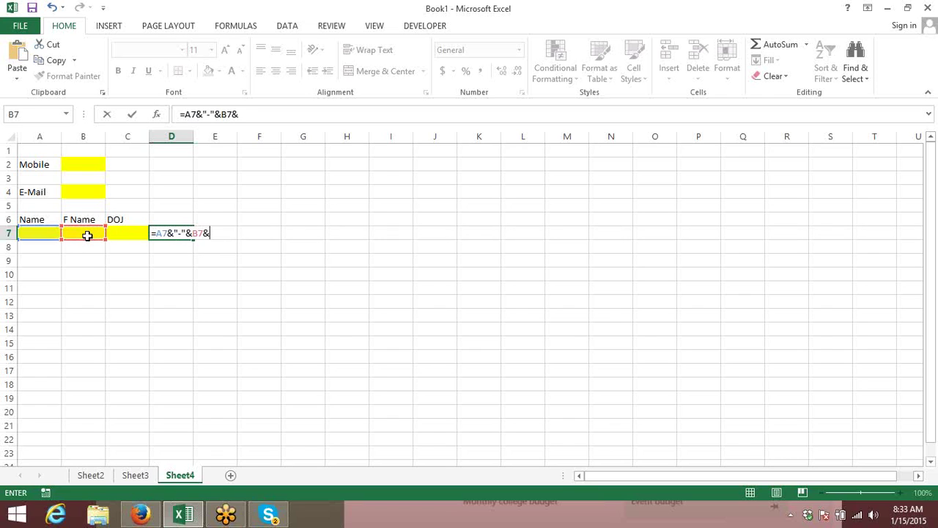
{"action": "type", "text": "\"-\""}
{"action": "type", "text": "&"}
{"action": "left_click", "coordinate": [118, 232]}
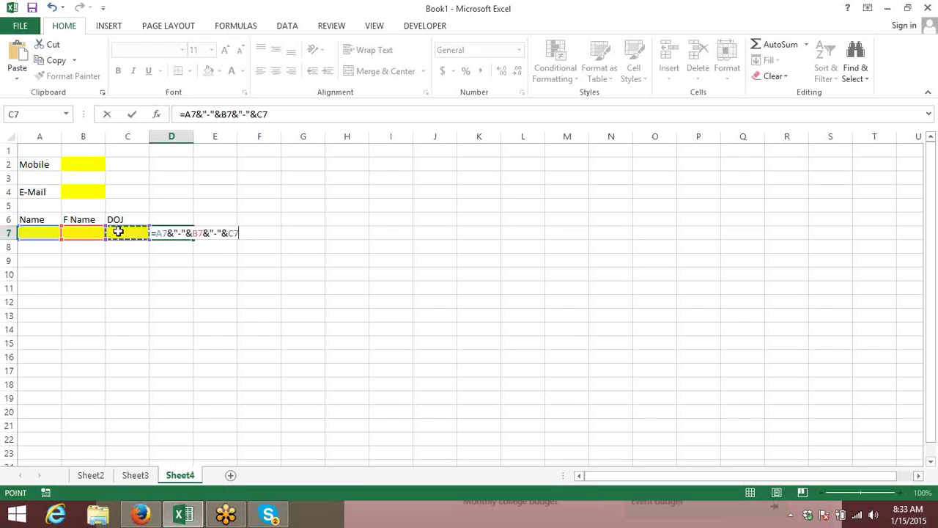
{"action": "key", "text": "Return"}
{"action": "key", "text": "Up"}
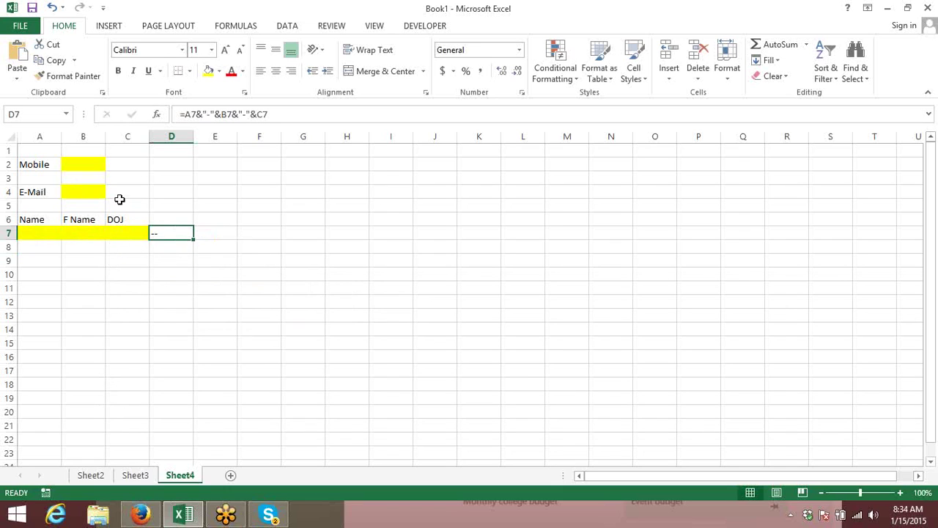
Step: Start an IF formula in A9 that returns B2 when B2<>0
{"action": "left_click", "coordinate": [45, 261]}
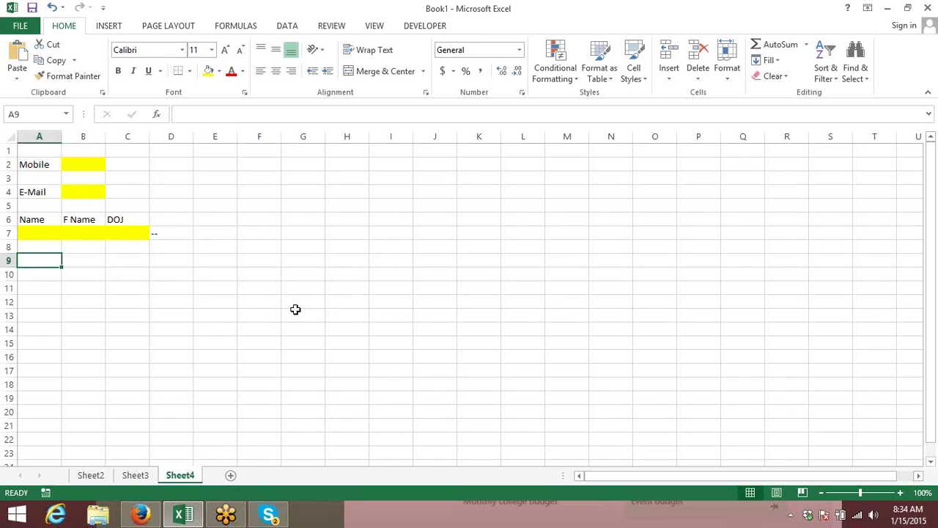
{"action": "type", "text": "=if"}
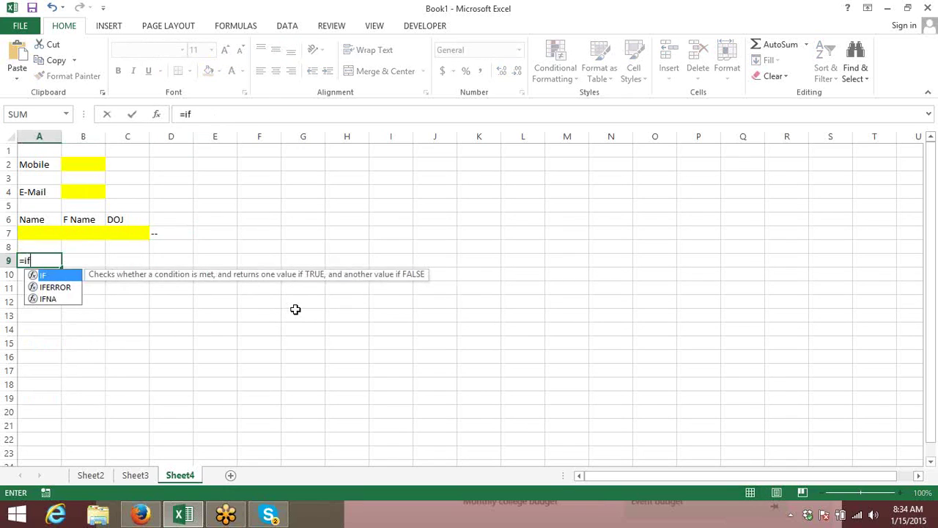
{"action": "key", "text": "Tab"}
{"action": "left_click", "coordinate": [69, 164]}
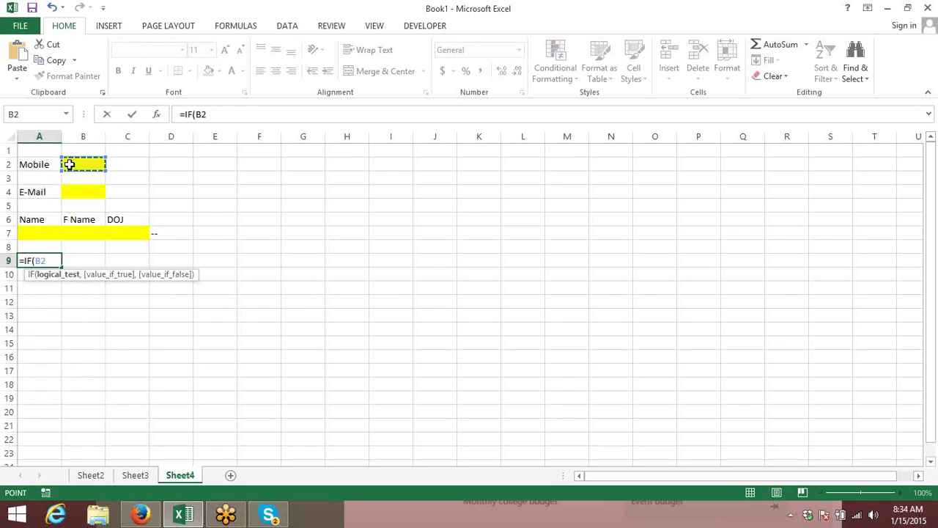
{"action": "type", "text": "=0,"}
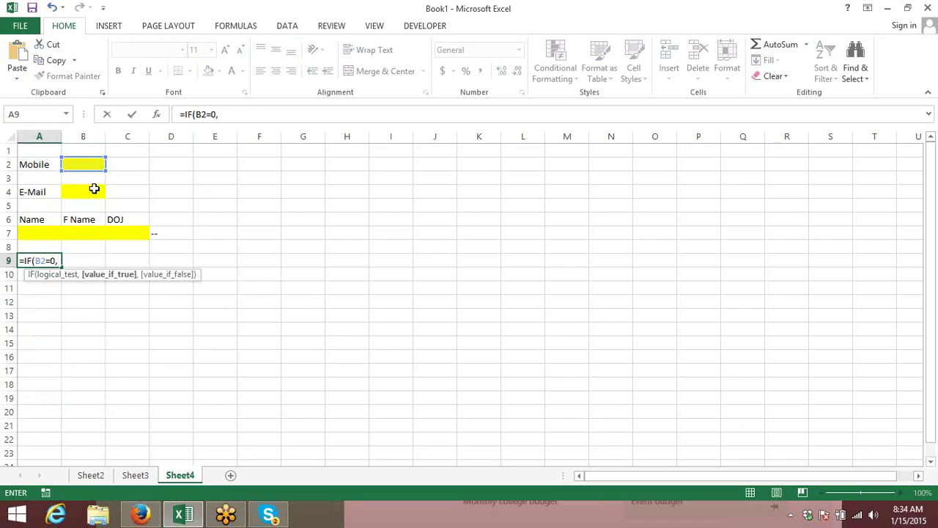
{"action": "left_click", "coordinate": [92, 191]}
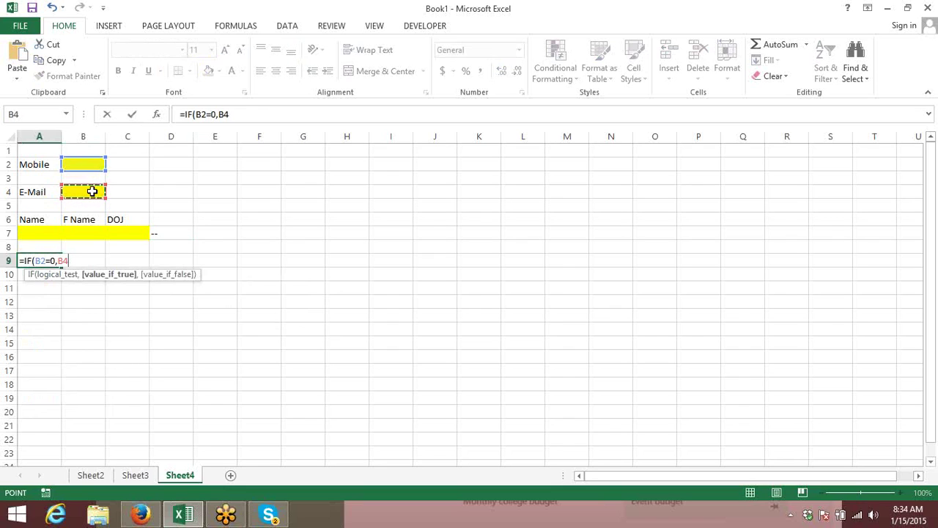
{"action": "key", "text": "BackSpace"}
{"action": "key", "text": "BackSpace"}
{"action": "key", "text": "BackSpace"}
{"action": "key", "text": "BackSpace"}
{"action": "key", "text": "BackSpace"}
{"action": "type", "text": "<>"}
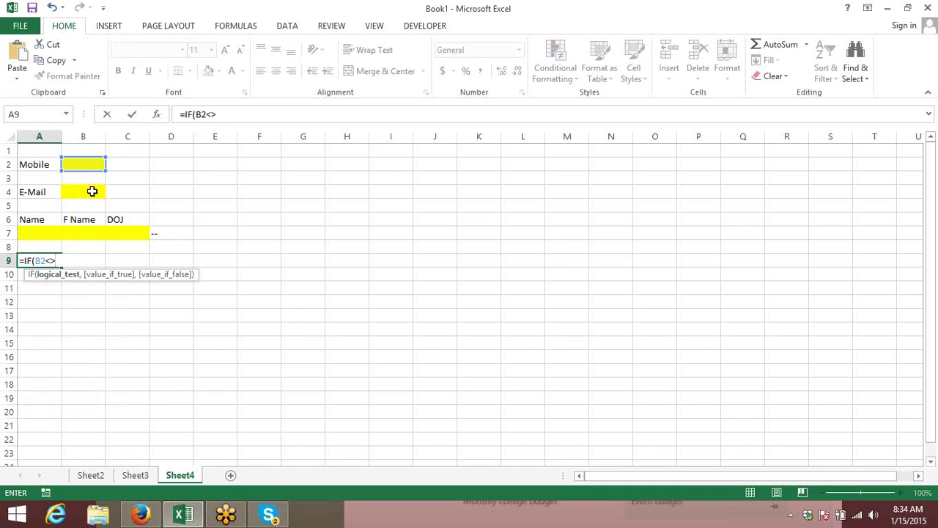
{"action": "type", "text": "0,"}
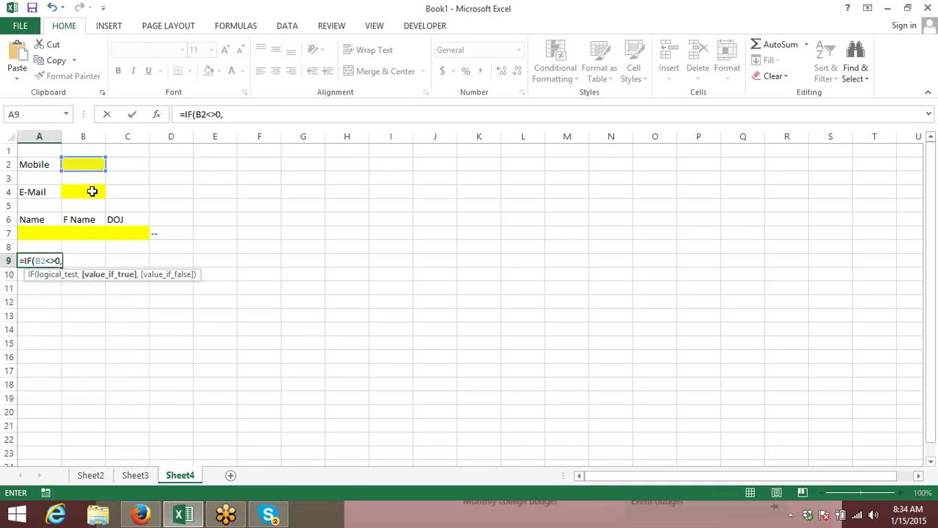
{"action": "left_click", "coordinate": [89, 166]}
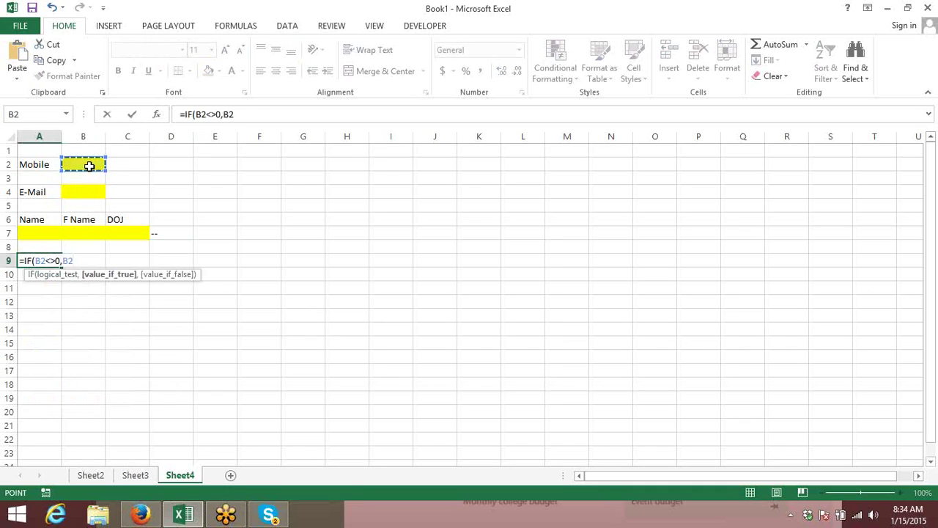
Step: Nest IF(B4<>0,B4,D7) as the fallback and enter the A9 formula
{"action": "type", "text": ","}
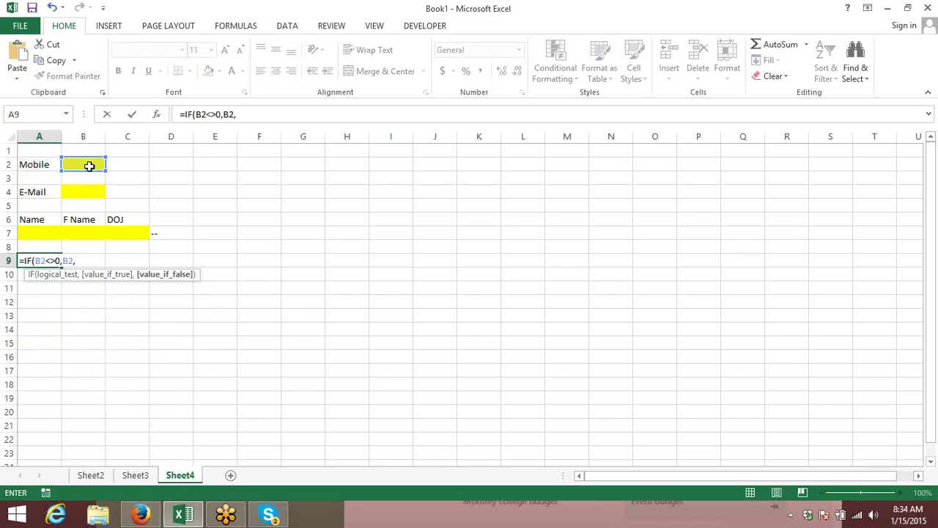
{"action": "type", "text": "IF("}
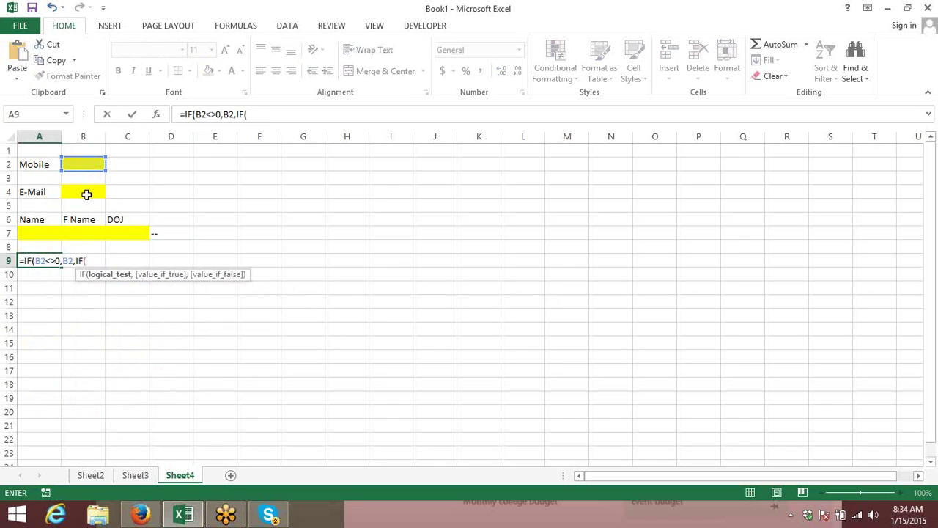
{"action": "left_click", "coordinate": [86, 193]}
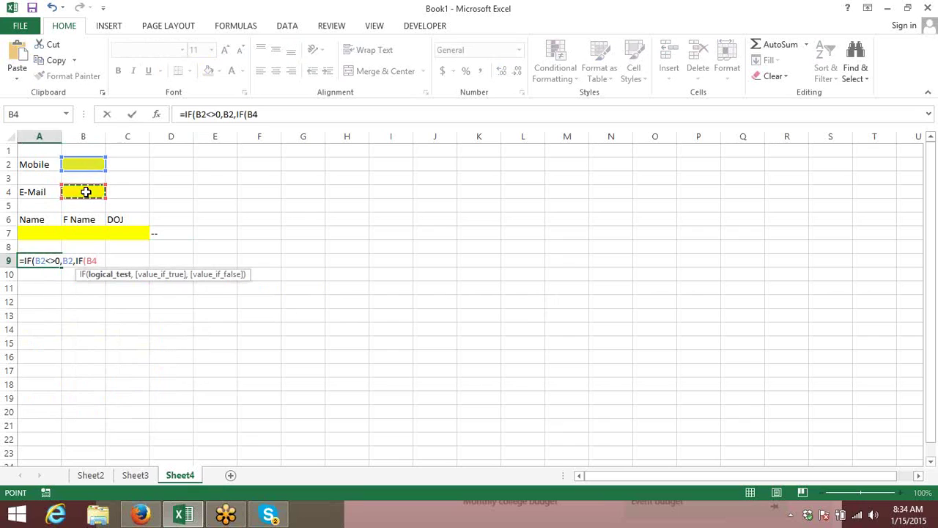
{"action": "type", "text": "<>0"}
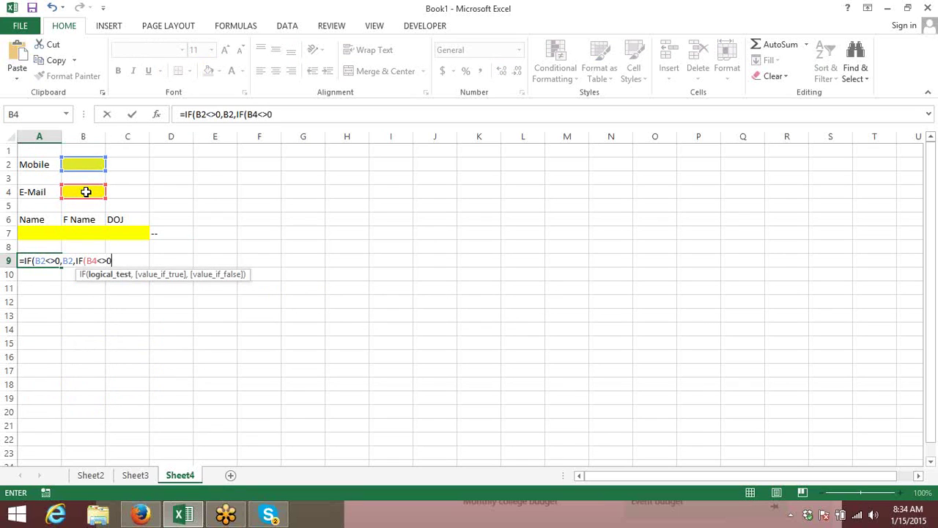
{"action": "type", "text": ","}
{"action": "left_click", "coordinate": [86, 191]}
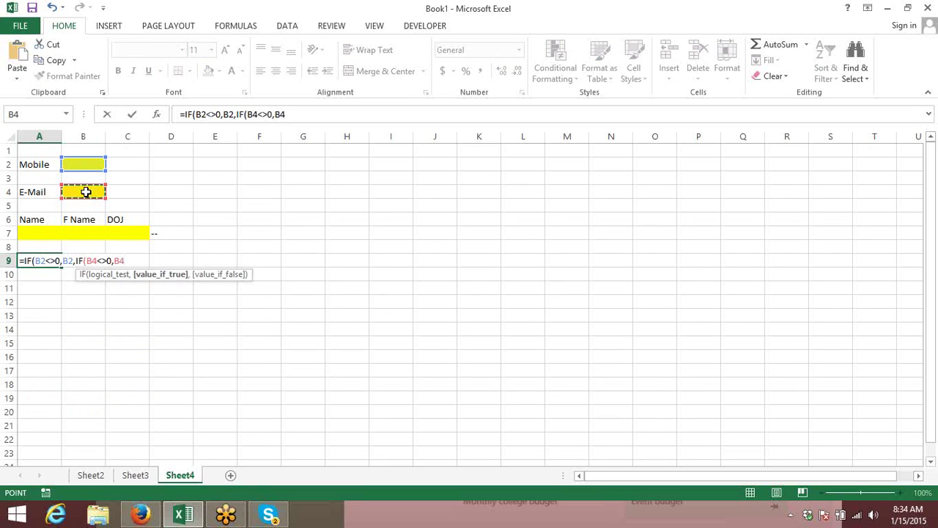
{"action": "type", "text": ","}
{"action": "left_click", "coordinate": [169, 241]}
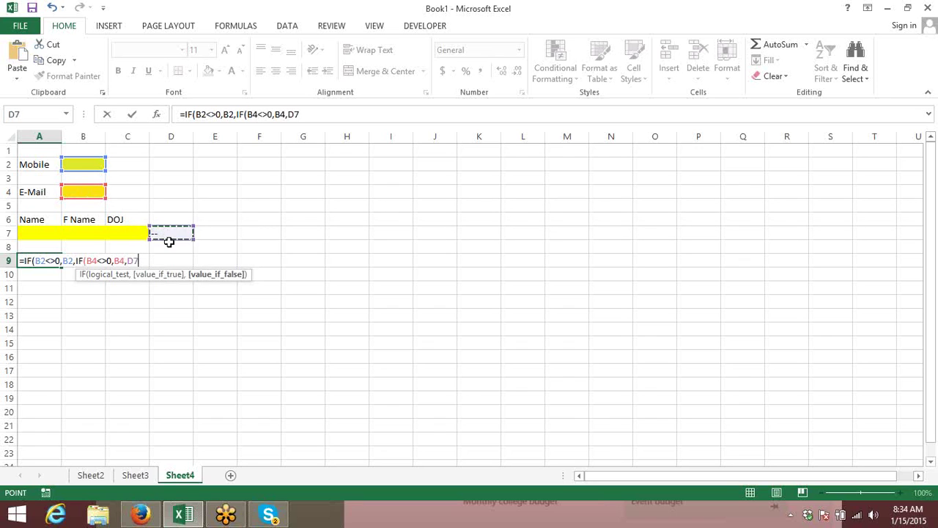
{"action": "key", "text": "Return"}
{"action": "key", "text": "Return"}
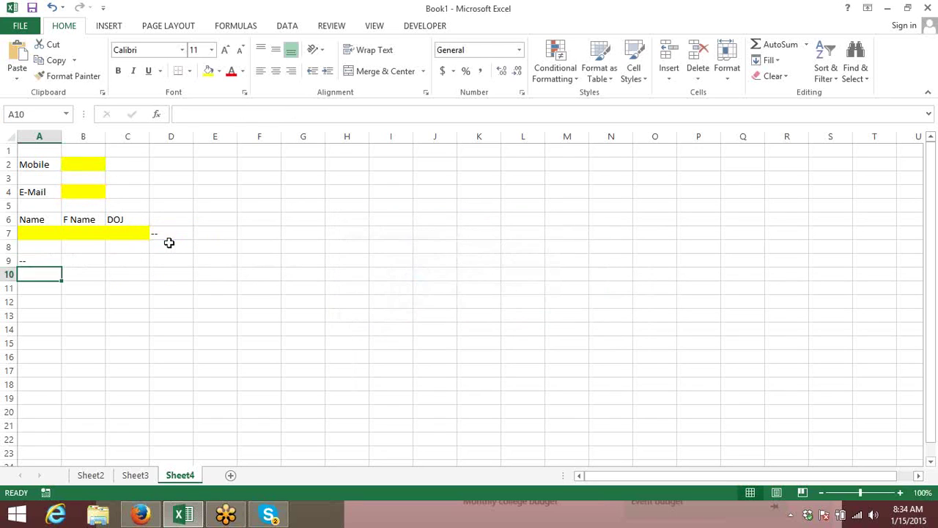
{"action": "key", "text": "Up"}
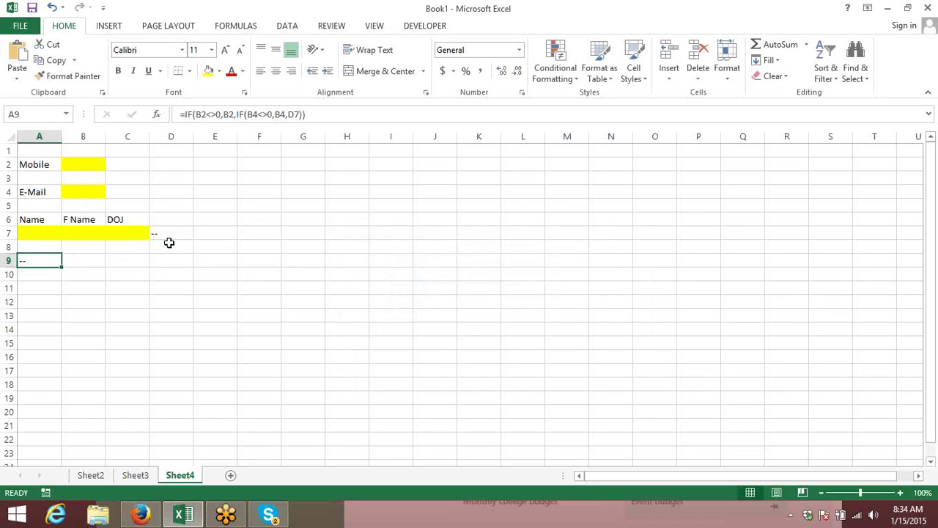
{"action": "left_click", "coordinate": [68, 161]}
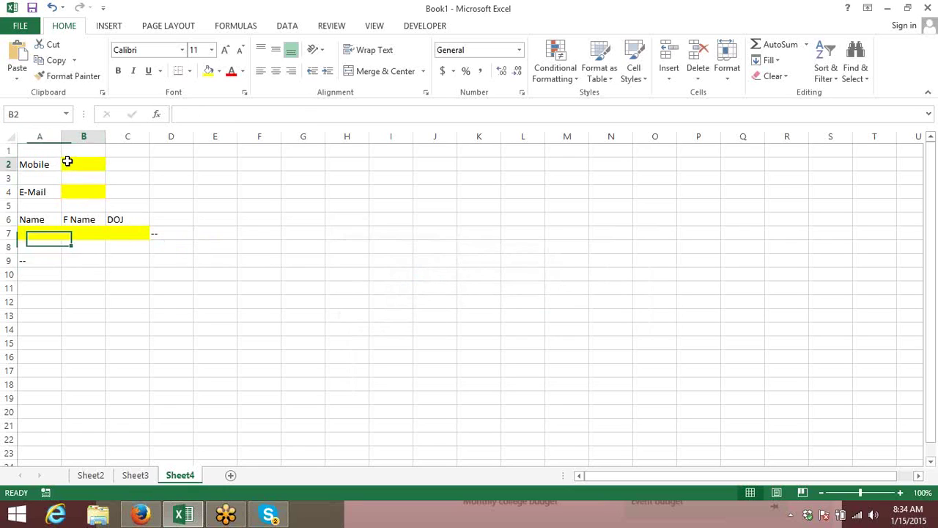
{"action": "left_click", "coordinate": [57, 259]}
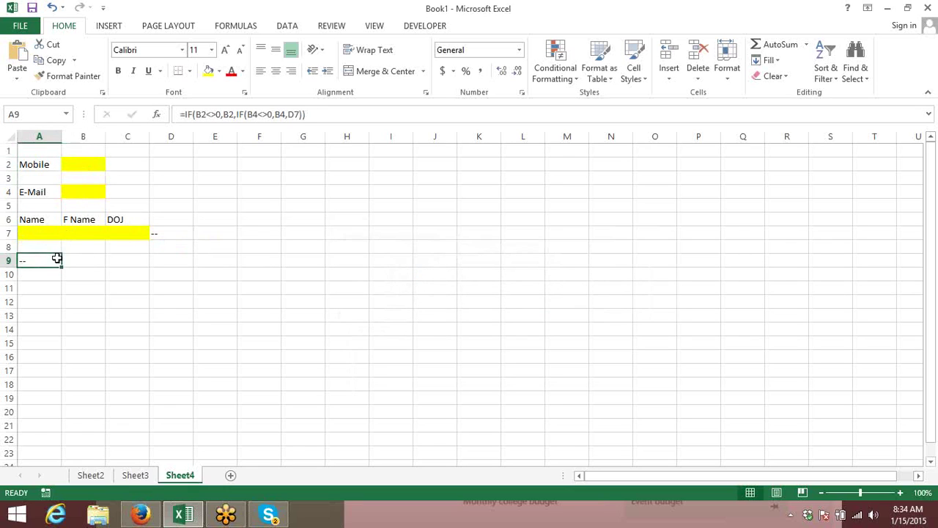
{"action": "left_click", "coordinate": [89, 151]}
{"action": "left_click", "coordinate": [72, 193]}
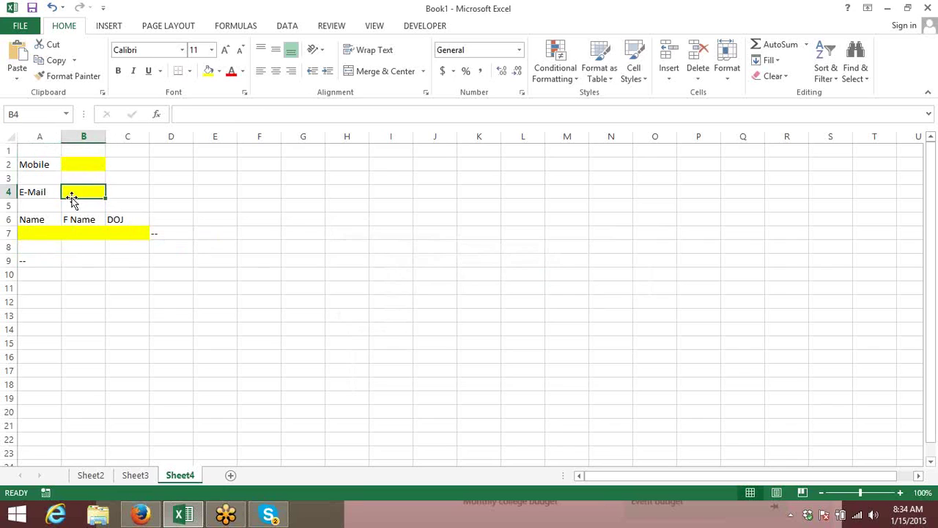
{"action": "left_click", "coordinate": [36, 273]}
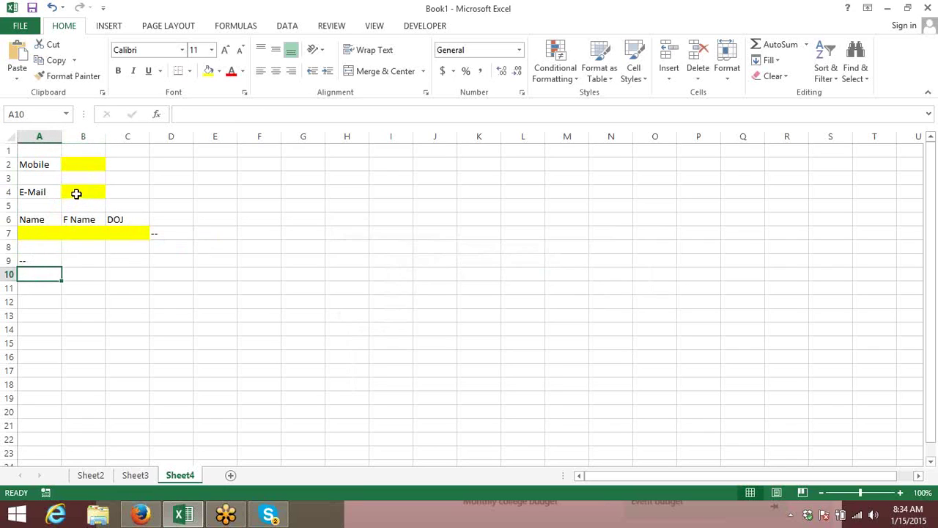
{"action": "left_click_drag", "start_coordinate": [76, 192], "coordinate": [86, 140]}
{"action": "left_click", "coordinate": [177, 233]}
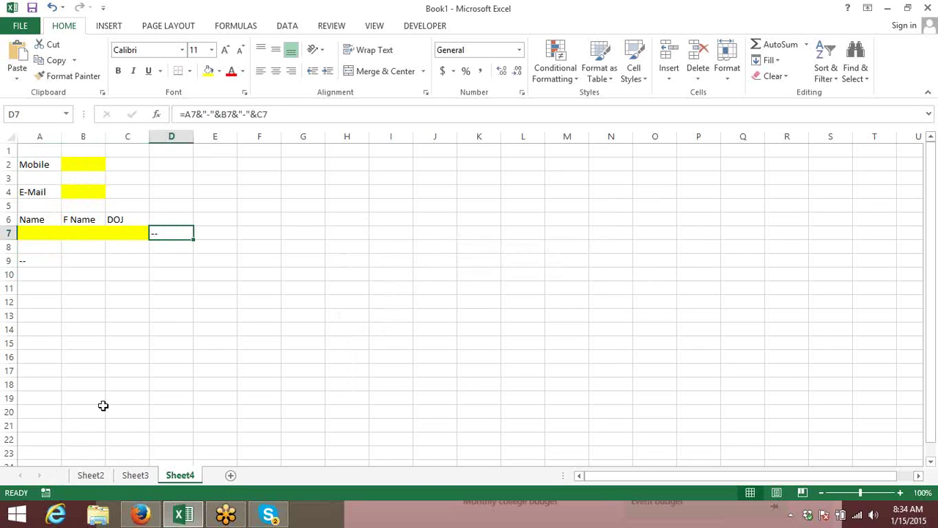
{"action": "left_click", "coordinate": [44, 264]}
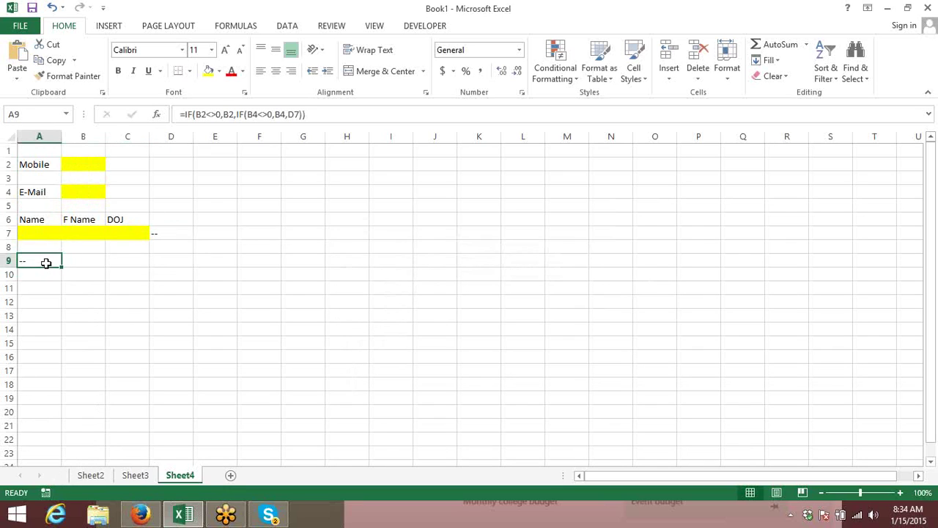
{"action": "left_click", "coordinate": [319, 113]}
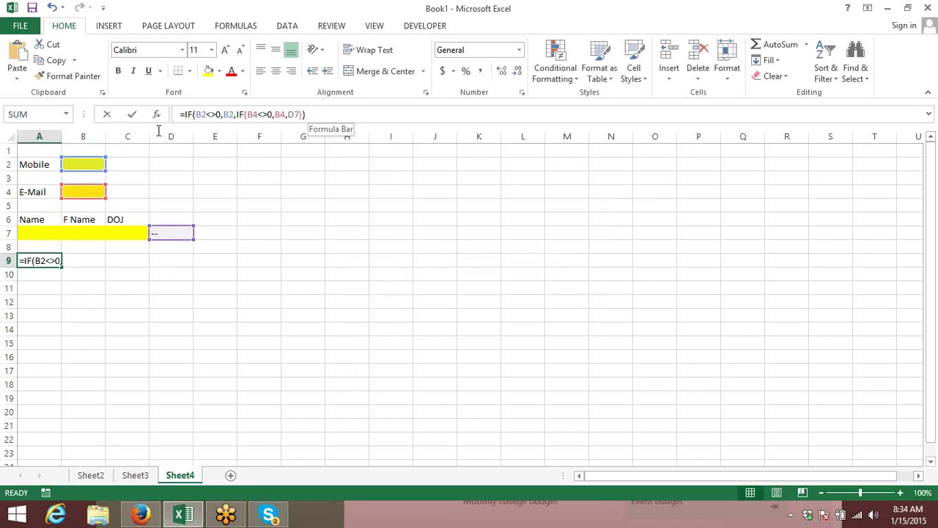
{"action": "triple_click", "coordinate": [172, 116]}
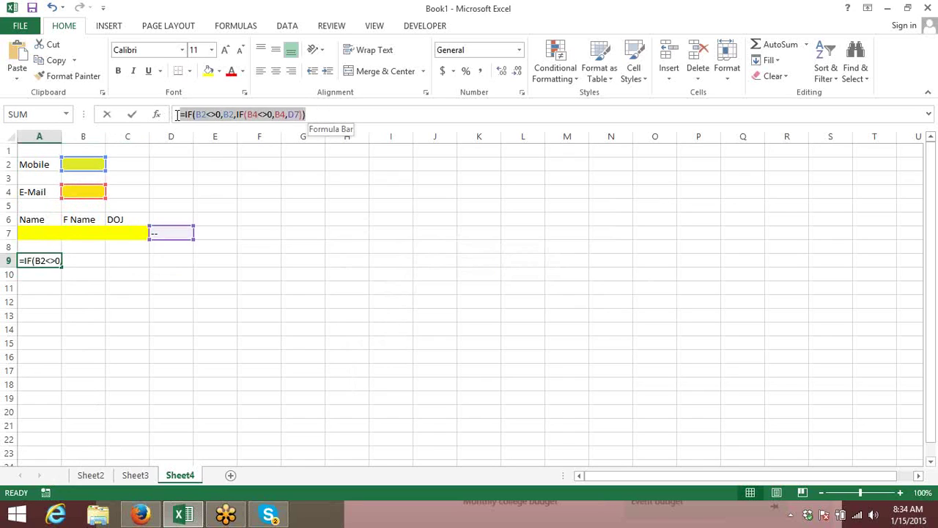
{"action": "key", "text": "Escape"}
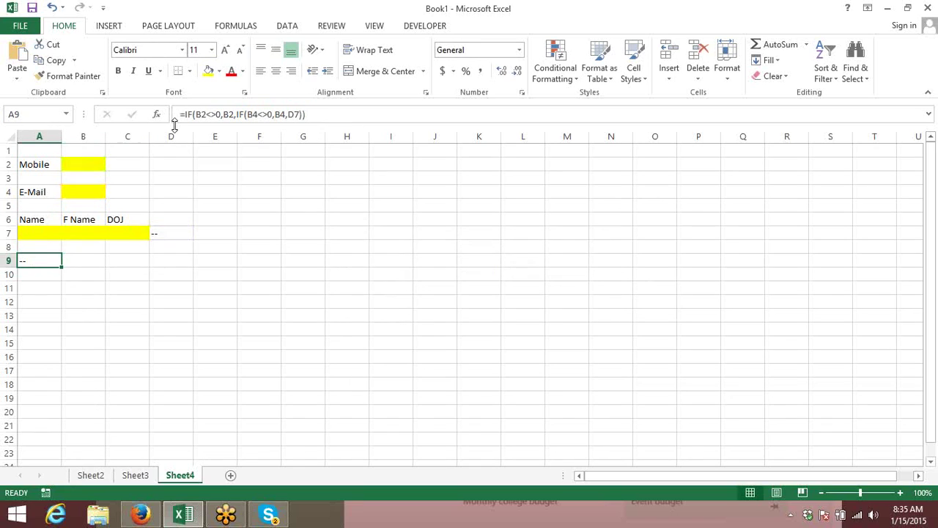
Step: Insert a blank column A on Sheet3, before the Mobile column
{"action": "left_click", "coordinate": [133, 477]}
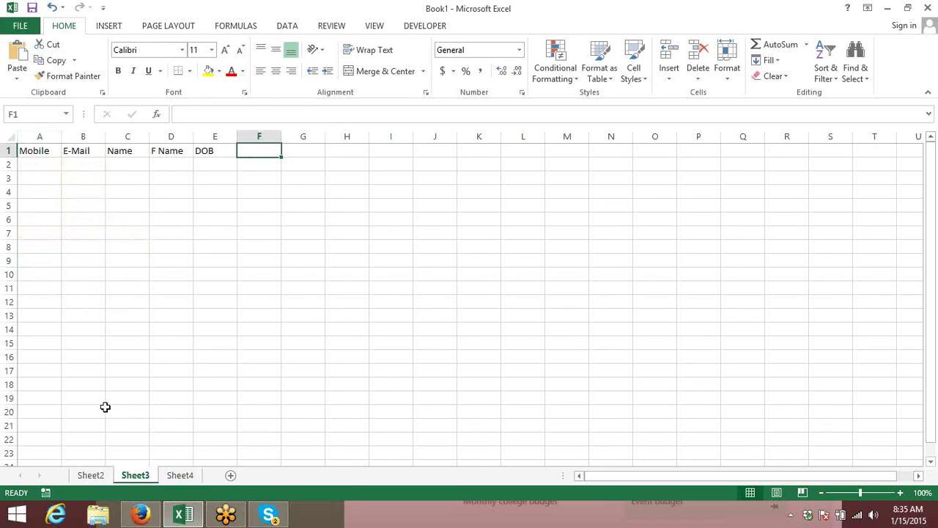
{"action": "left_click", "coordinate": [37, 136]}
{"action": "right_click", "coordinate": [37, 136]}
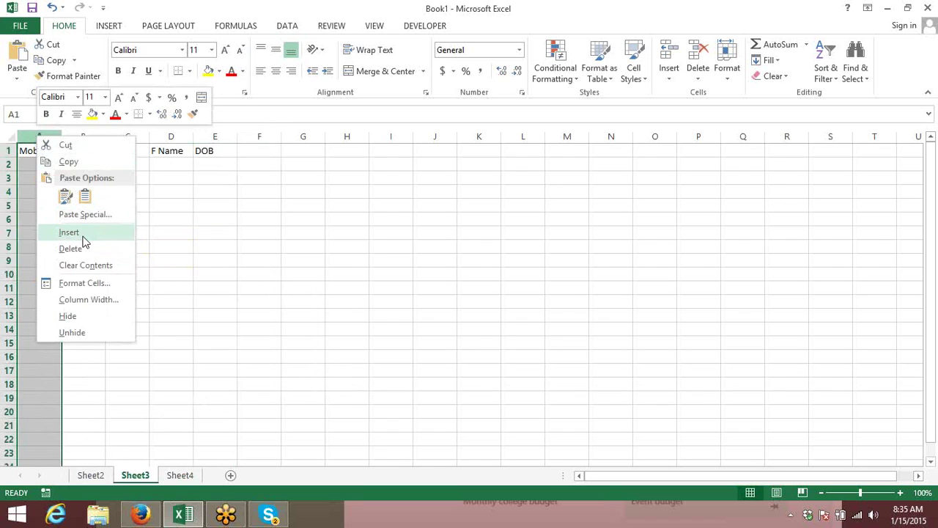
{"action": "left_click", "coordinate": [68, 232]}
Step: Begin A2's formula as =IF(Sheet4!B2<>0,Sheet3!B2,IF( referencing both sheets
{"action": "left_click", "coordinate": [44, 161]}
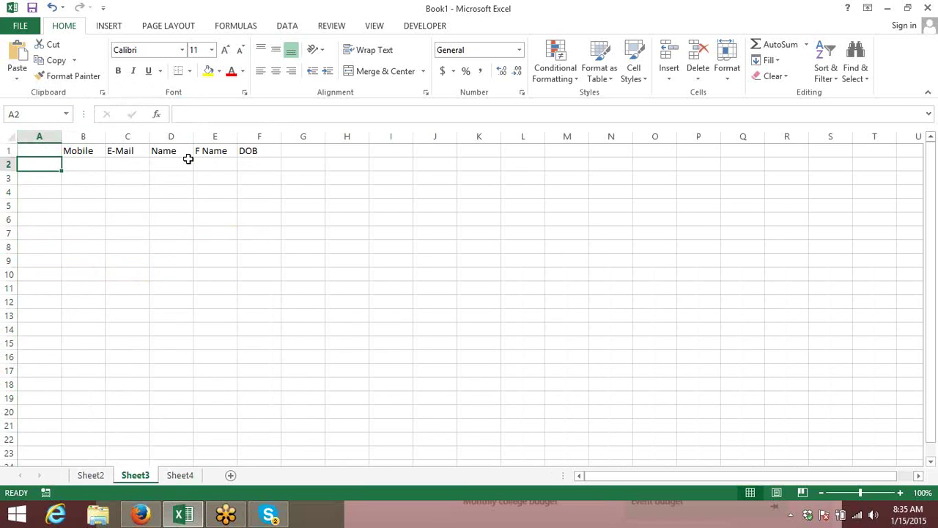
{"action": "type", "text": "=if"}
{"action": "key", "text": "Tab"}
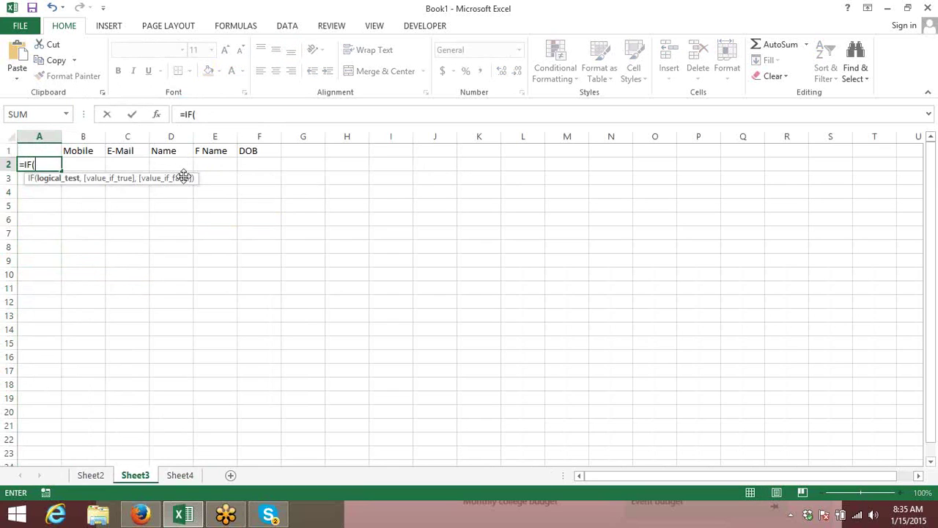
{"action": "left_click", "coordinate": [182, 475]}
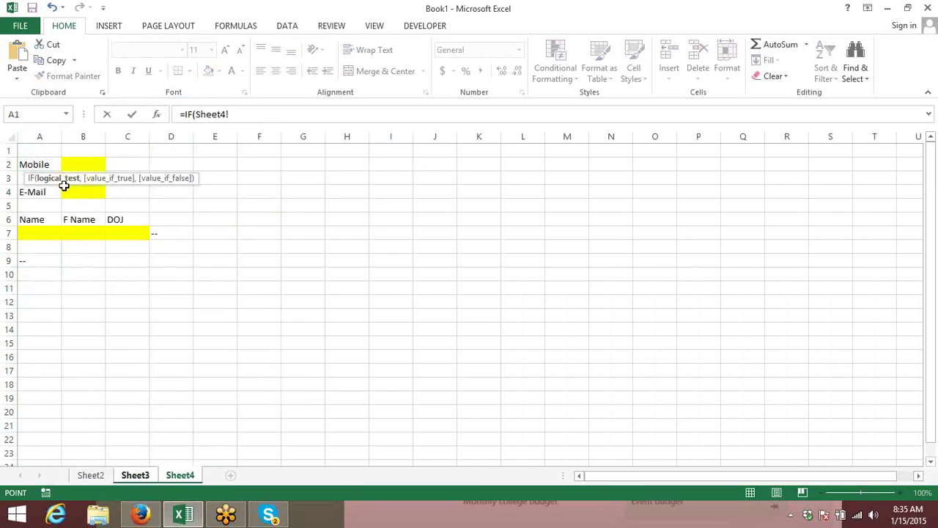
{"action": "left_click", "coordinate": [77, 162]}
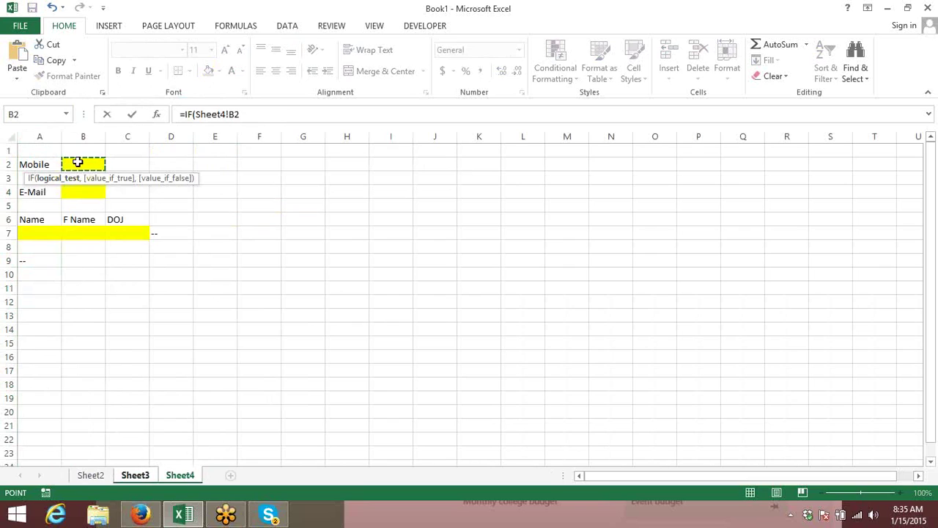
{"action": "type", "text": "<>0"}
{"action": "type", "text": ","}
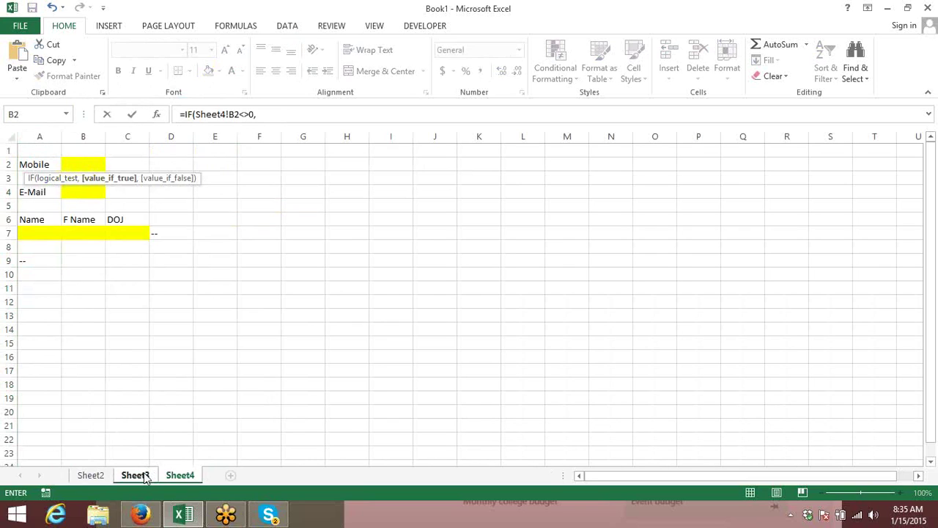
{"action": "left_click", "coordinate": [142, 475]}
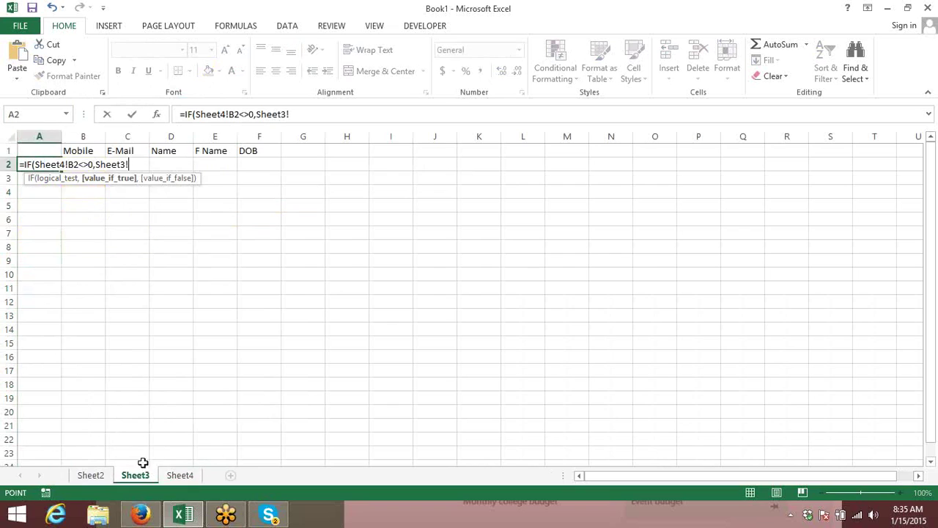
{"action": "left_click", "coordinate": [86, 149]}
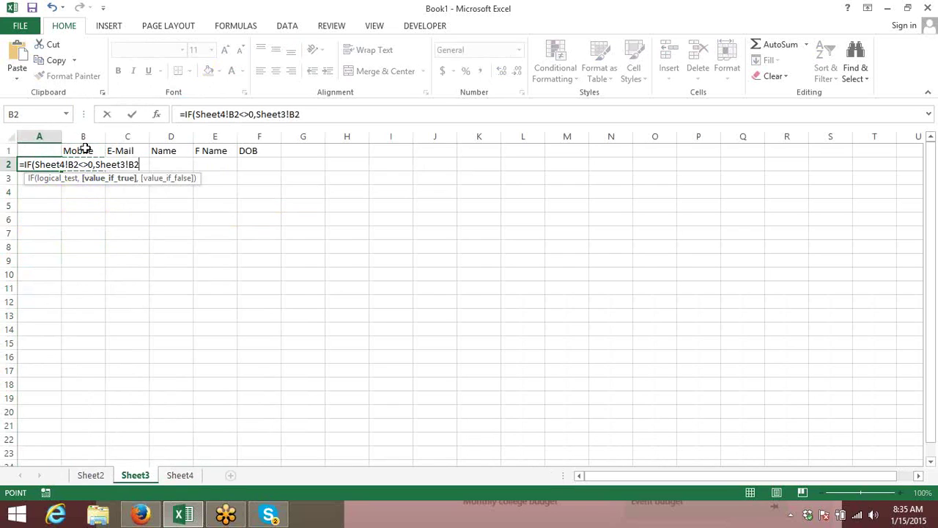
{"action": "type", "text": ","}
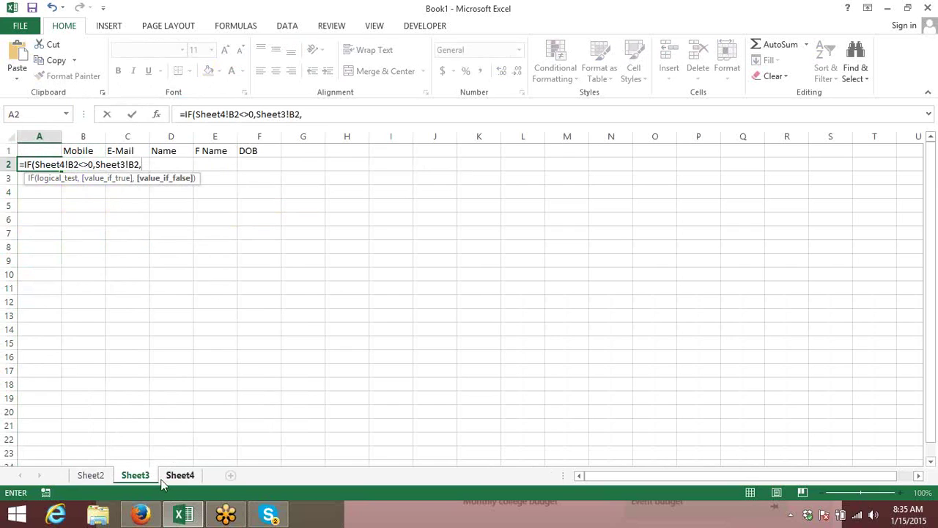
{"action": "type", "text": "IF("}
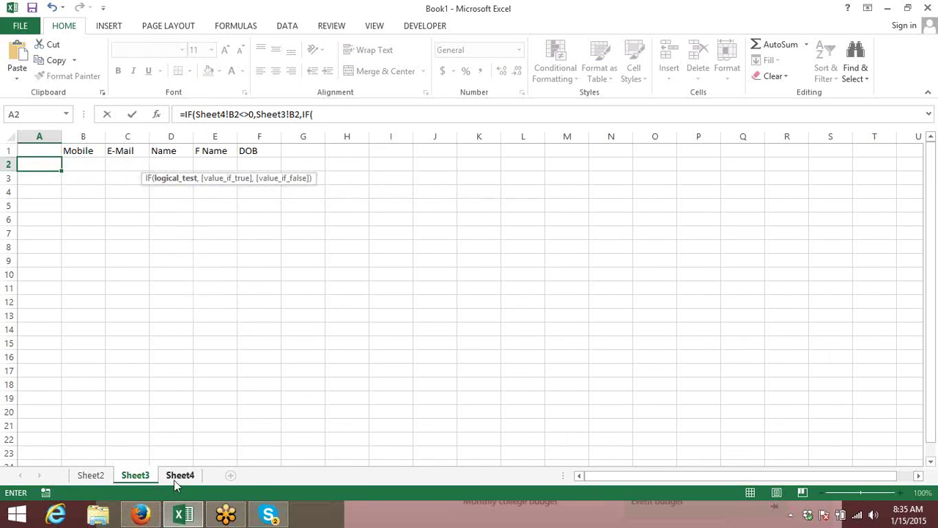
Step: Add the nested test Sheet4!B4<>0 with Sheet3!C1 as its result
{"action": "left_click", "coordinate": [174, 480]}
{"action": "left_click", "coordinate": [78, 197]}
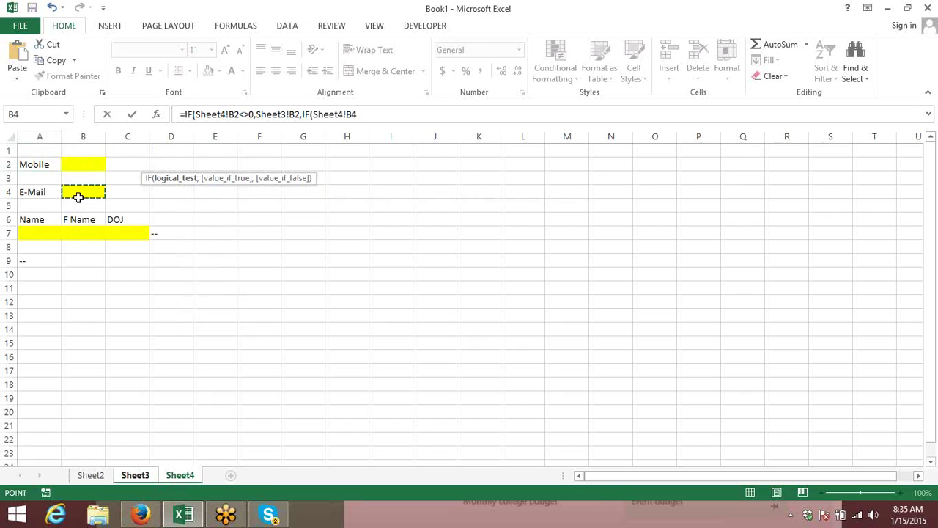
{"action": "type", "text": "<>"}
{"action": "type", "text": ","}
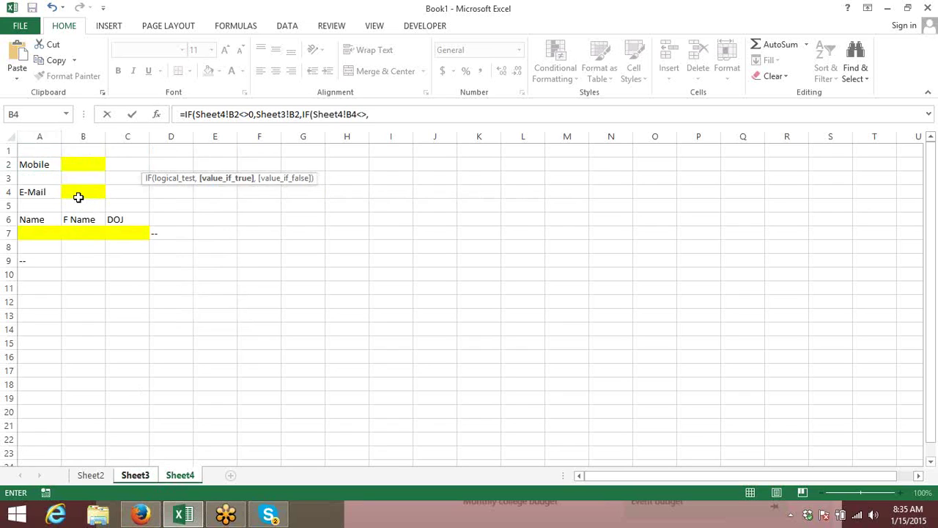
{"action": "key", "text": "BackSpace"}
{"action": "type", "text": "0,"}
{"action": "left_click", "coordinate": [91, 476]}
{"action": "left_click", "coordinate": [181, 475]}
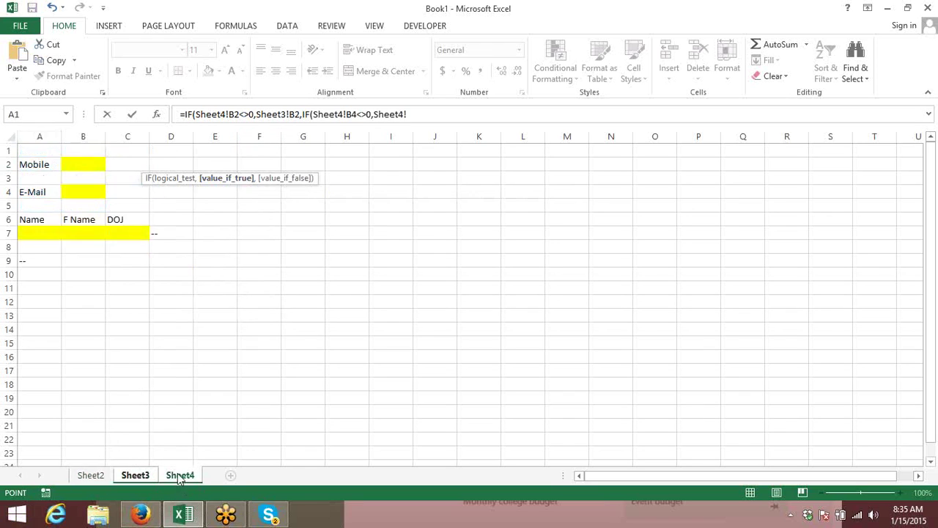
{"action": "left_click", "coordinate": [140, 476]}
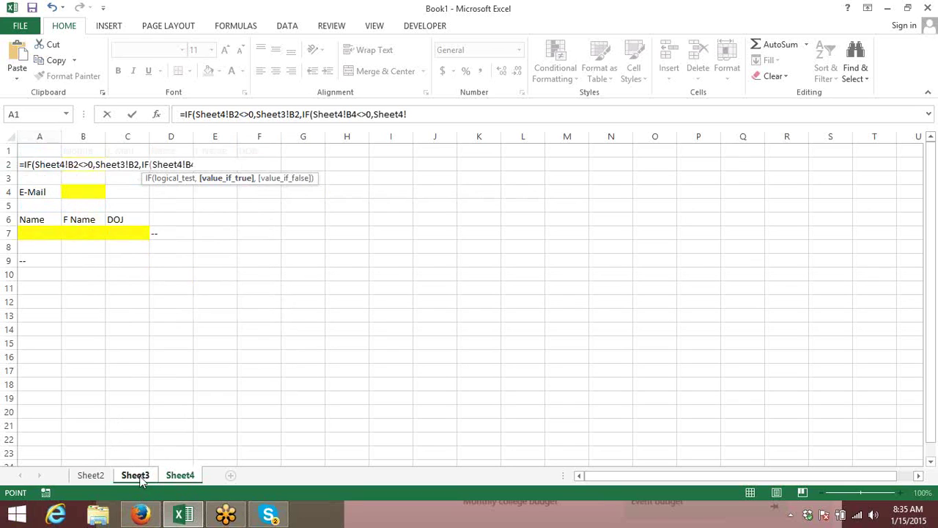
{"action": "left_click", "coordinate": [110, 151]}
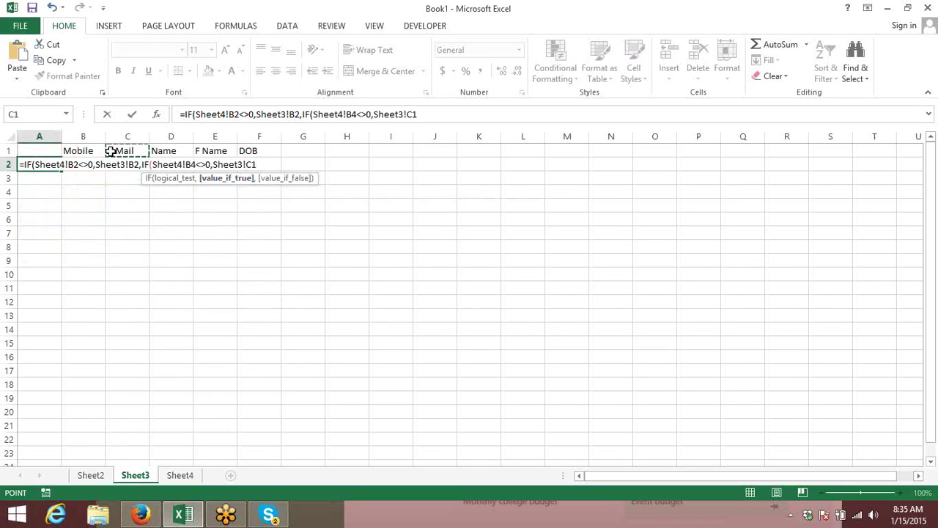
Step: Finish A2's formula using Sheet3!C2, else D2, E2 and F2 joined by hyphens, accepting the correction
{"action": "key", "text": "Down"}
{"action": "type", "text": ","}
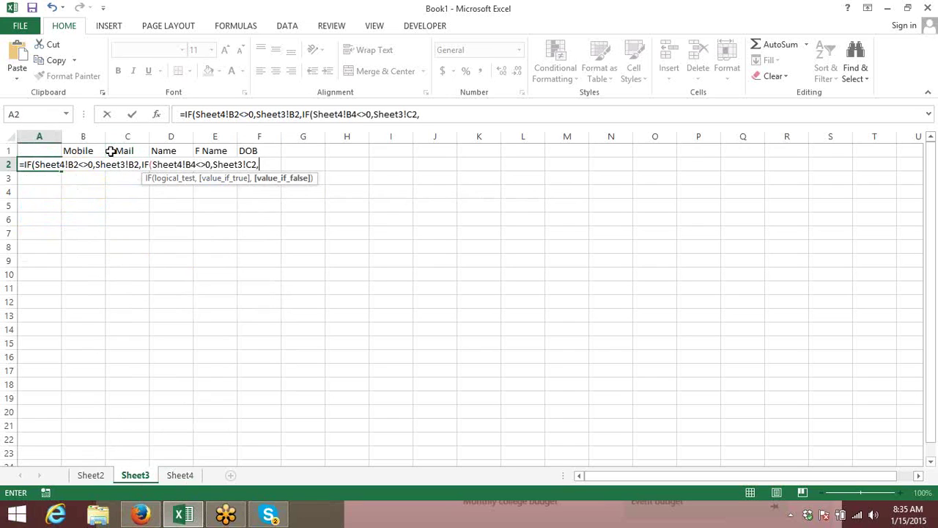
{"action": "key", "text": "Right"}
{"action": "key", "text": "Right"}
{"action": "key", "text": "Right"}
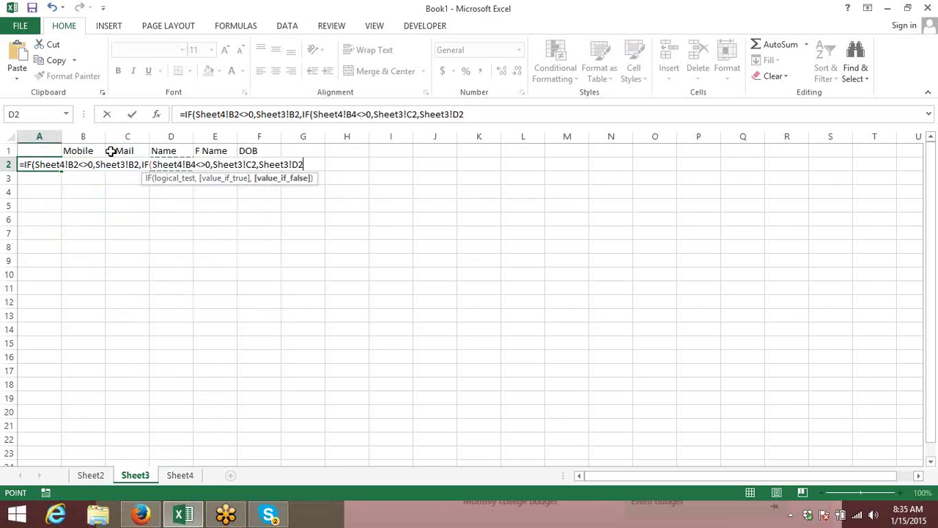
{"action": "type", "text": "&"}
{"action": "type", "text": "\"-\""}
{"action": "type", "text": "&"}
{"action": "key", "text": "Right"}
{"action": "key", "text": "Right"}
{"action": "key", "text": "Right"}
{"action": "key", "text": "Right"}
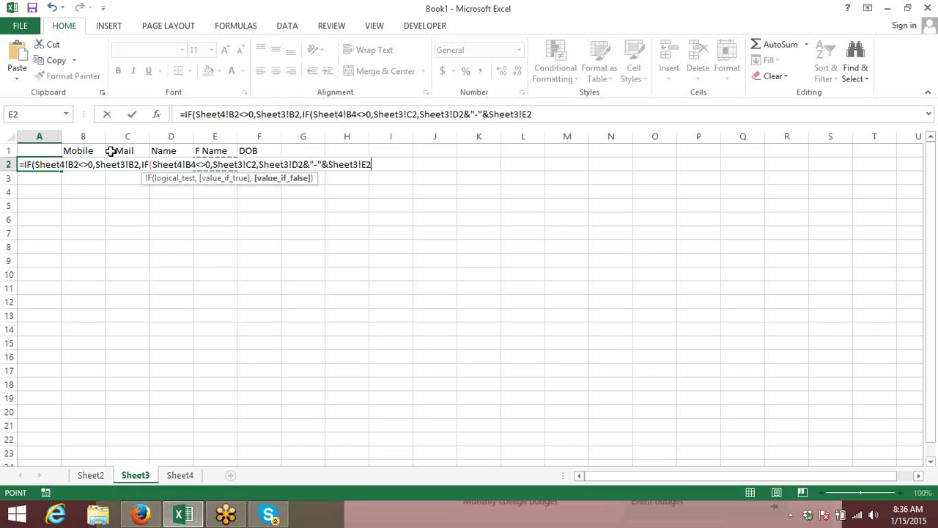
{"action": "type", "text": "&\"-"}
{"action": "type", "text": "\""}
{"action": "type", "text": "&"}
{"action": "key", "text": "Down"}
{"action": "key", "text": "Down"}
{"action": "key", "text": "Down"}
{"action": "key", "text": "Down"}
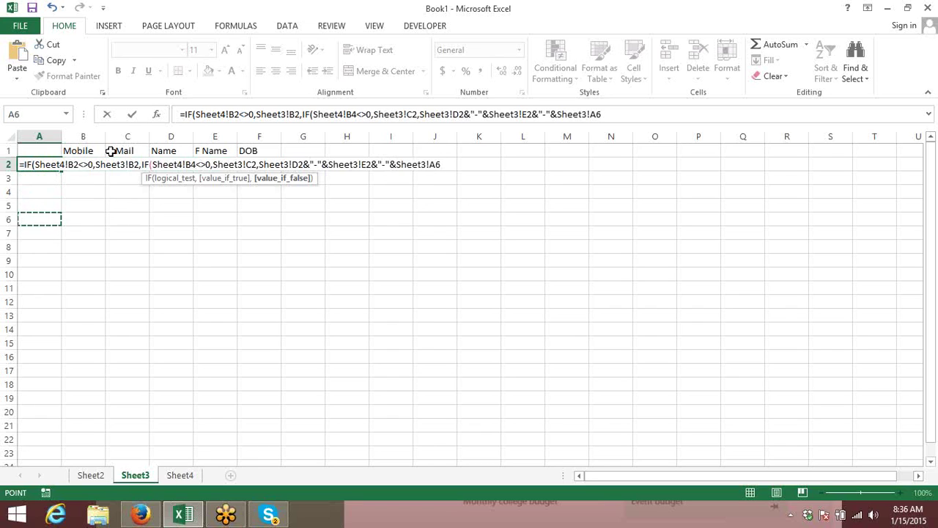
{"action": "key", "text": "Right"}
{"action": "key", "text": "Right"}
{"action": "key", "text": "Right"}
{"action": "key", "text": "Right"}
{"action": "key", "text": "Up"}
{"action": "key", "text": "Up"}
{"action": "key", "text": "Up"}
{"action": "key", "text": "Up"}
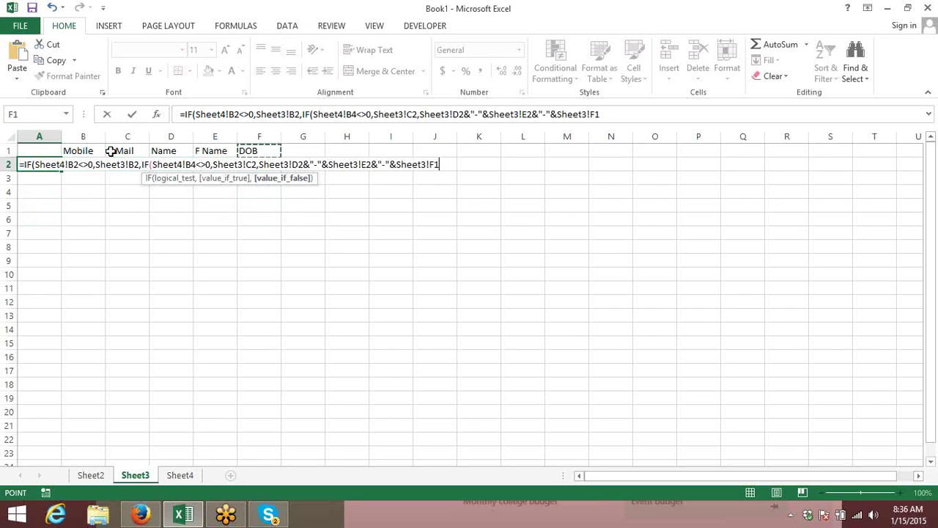
{"action": "key", "text": "Return"}
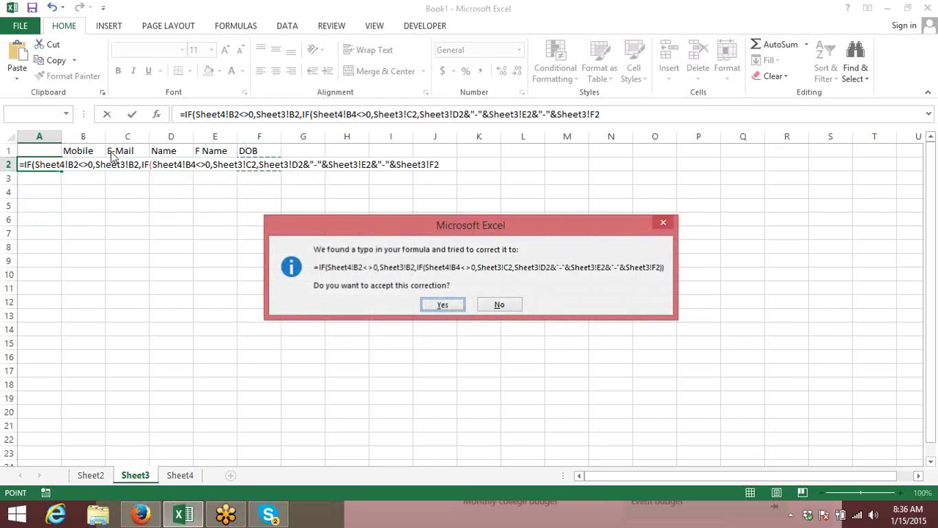
{"action": "key", "text": "Return"}
{"action": "key", "text": "Up"}
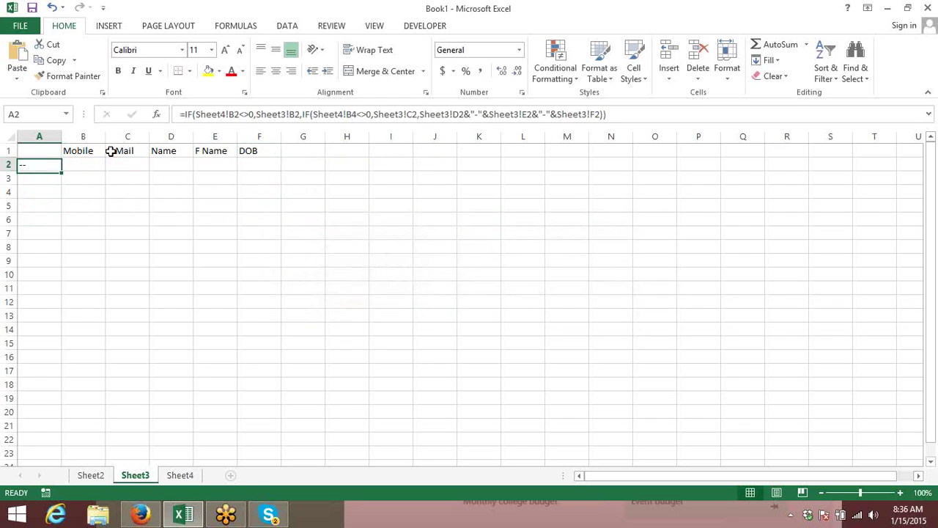
{"action": "key", "text": "Right"}
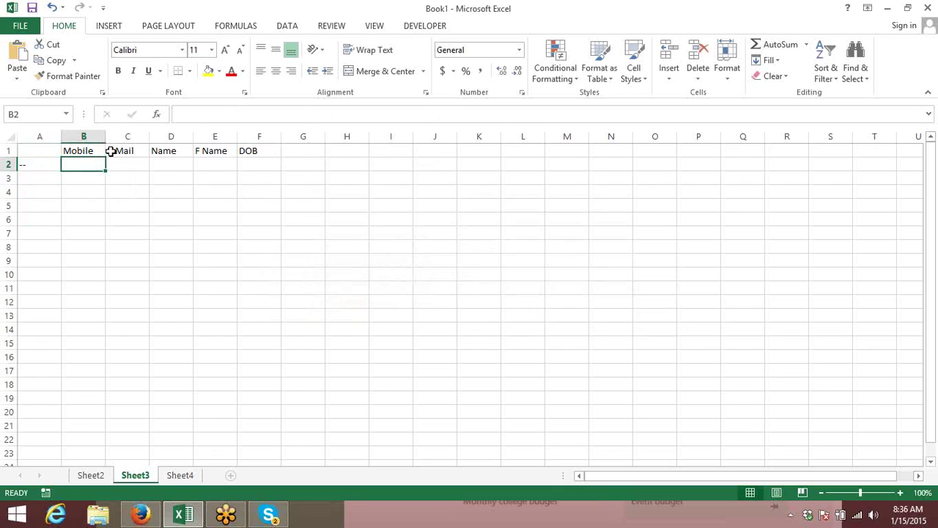
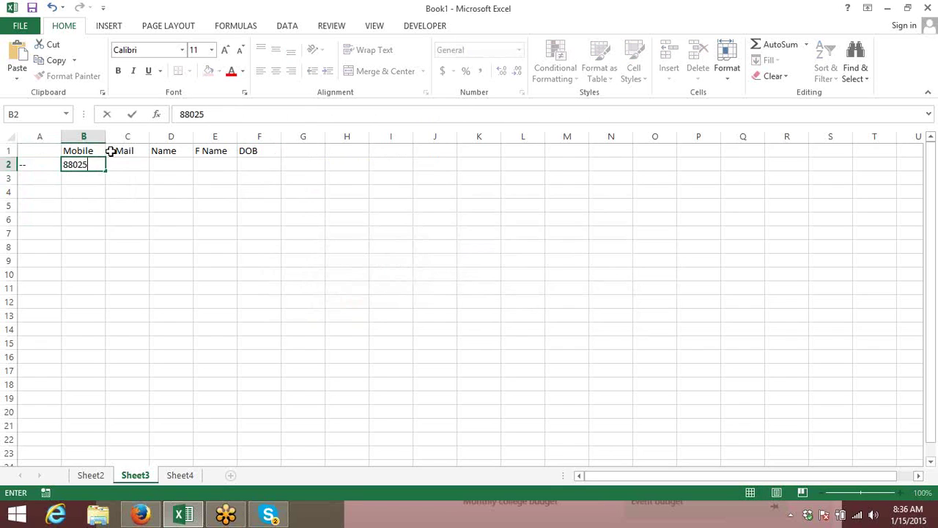
Step: Fill B2:F2 with a sample mobile number, e-mail address, name, father's name and birth date
{"action": "key", "text": "Tab"}
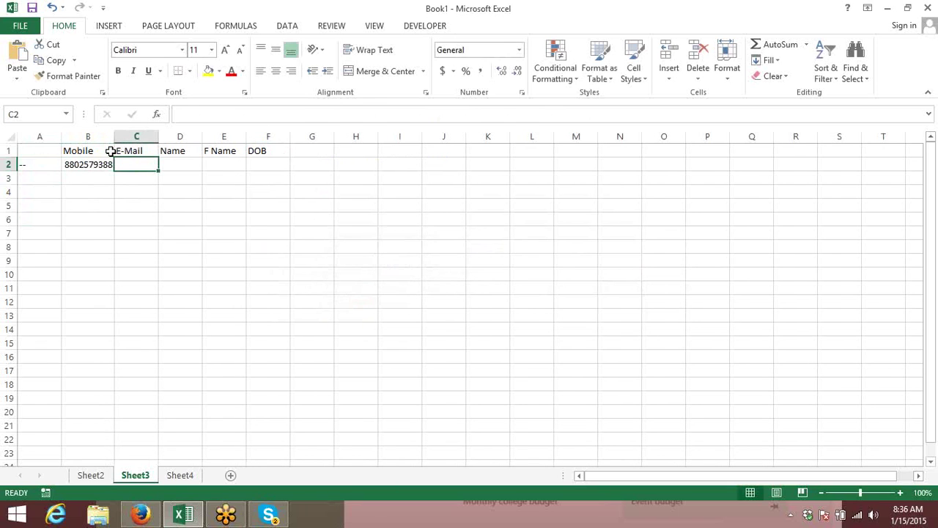
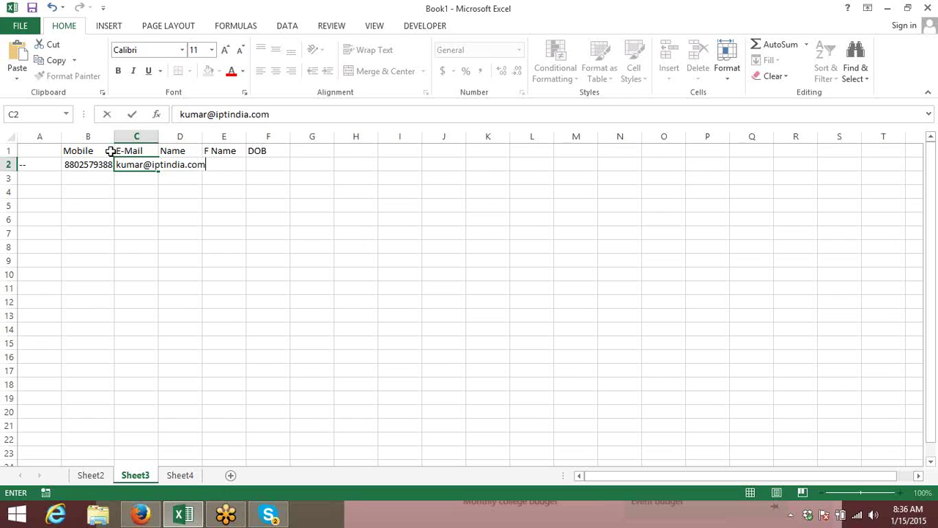
{"action": "key", "text": "Tab"}
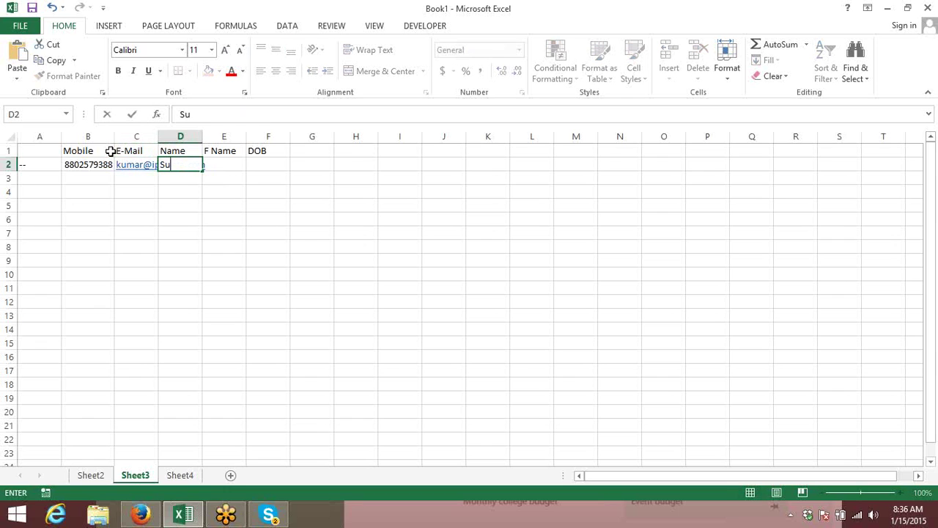
{"action": "key", "text": "Tab"}
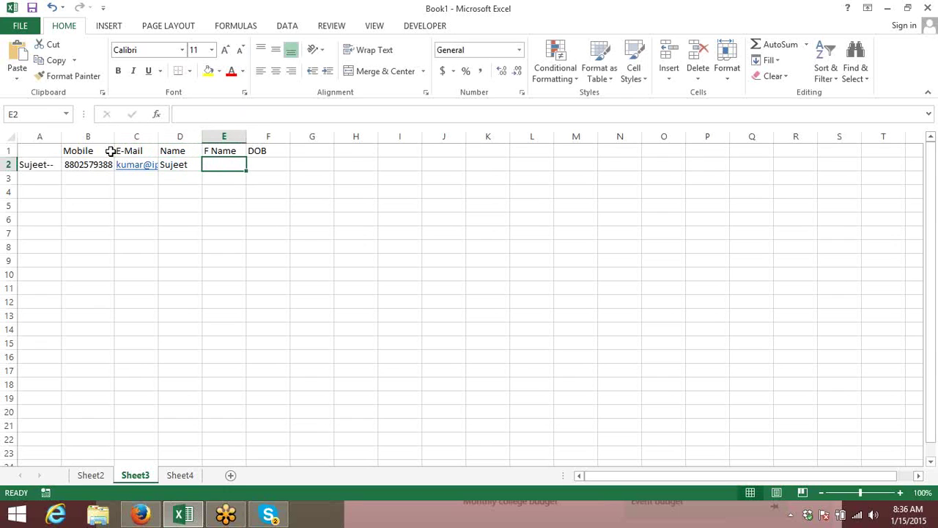
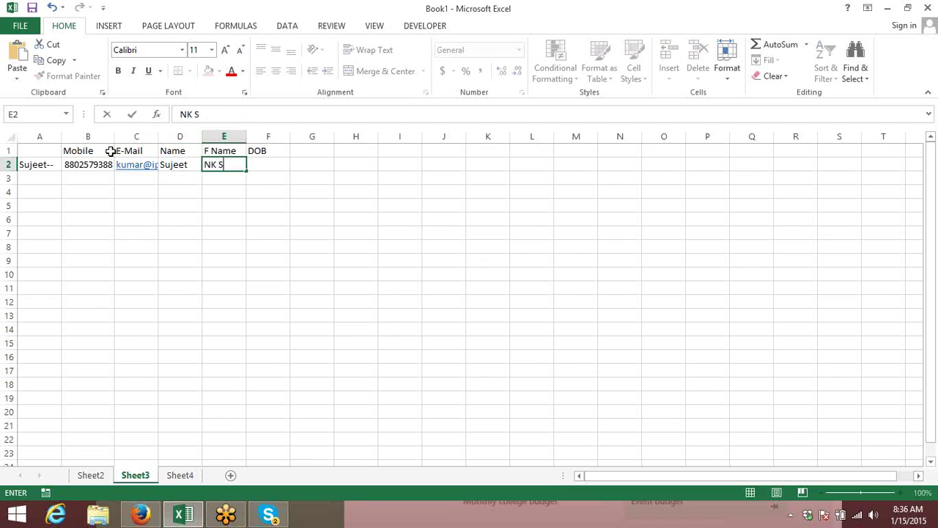
{"action": "key", "text": "Tab"}
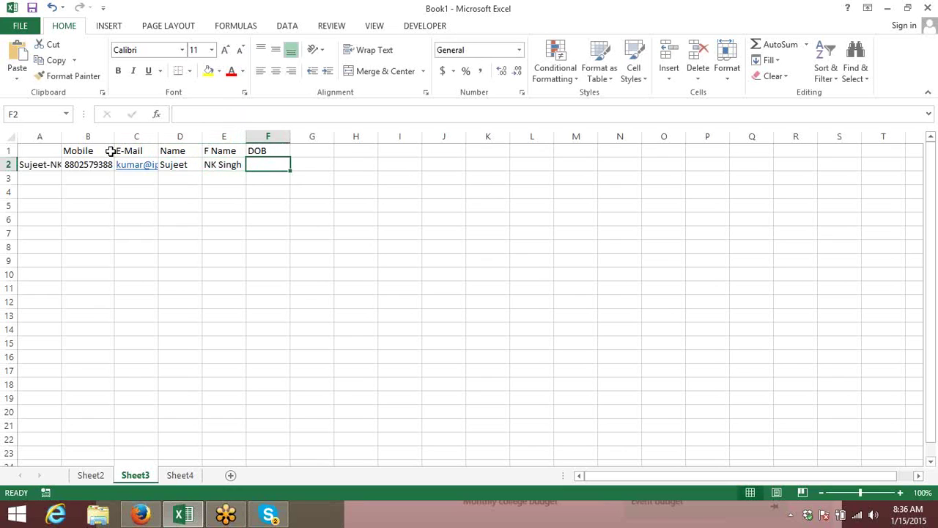
{"action": "key", "text": "BackSpace"}
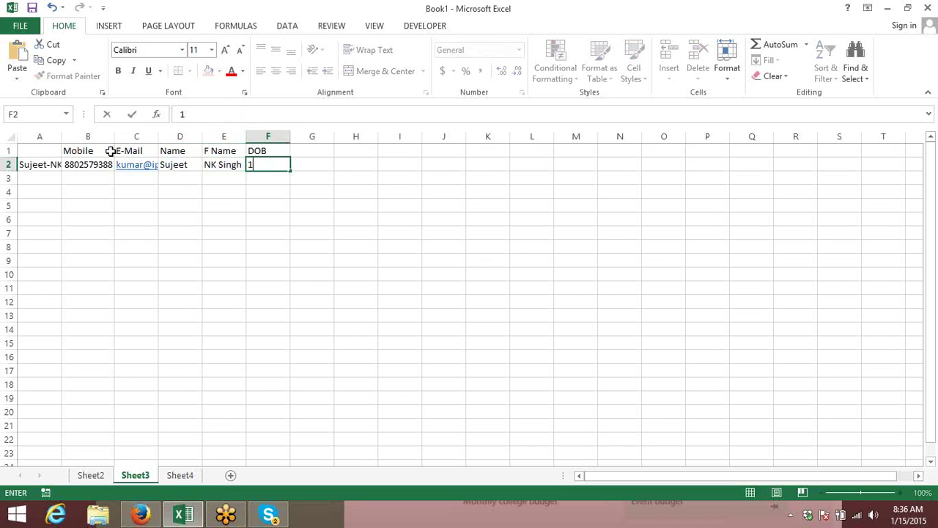
{"action": "key", "text": "BackSpace"}
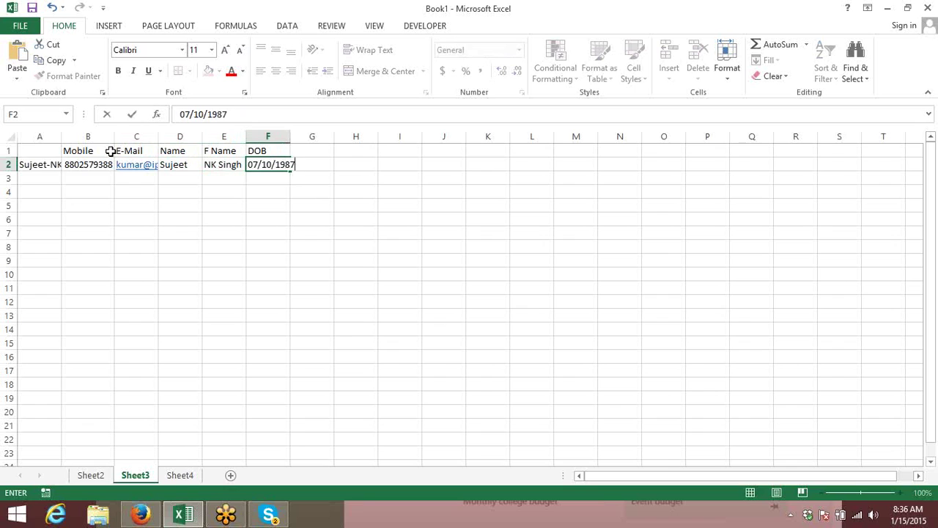
{"action": "key", "text": "Return"}
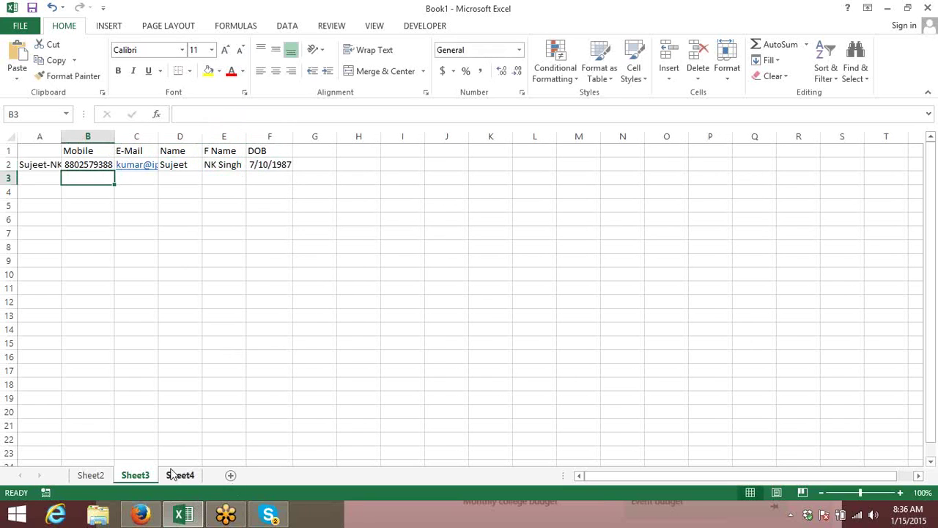
Step: Enter the sample mobile number in Sheet4's B2 and autofit column A
{"action": "left_click", "coordinate": [182, 475]}
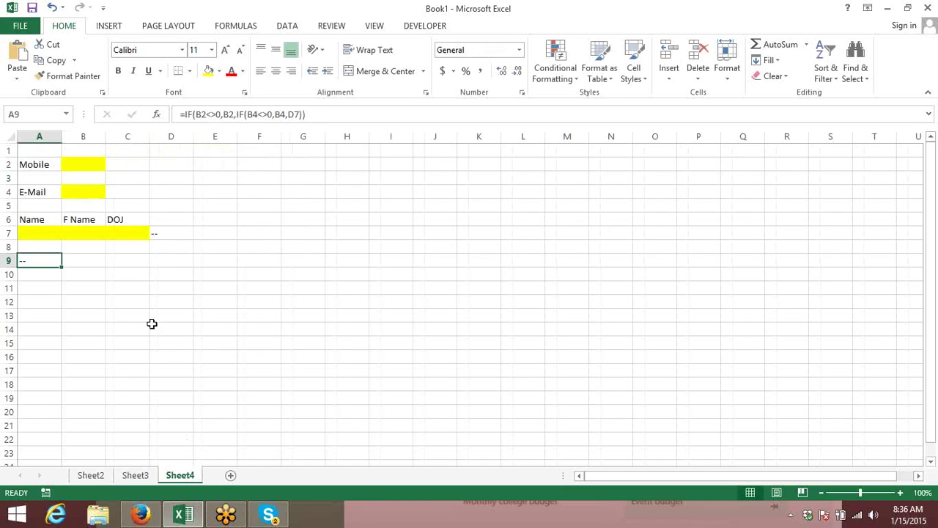
{"action": "left_click", "coordinate": [83, 166]}
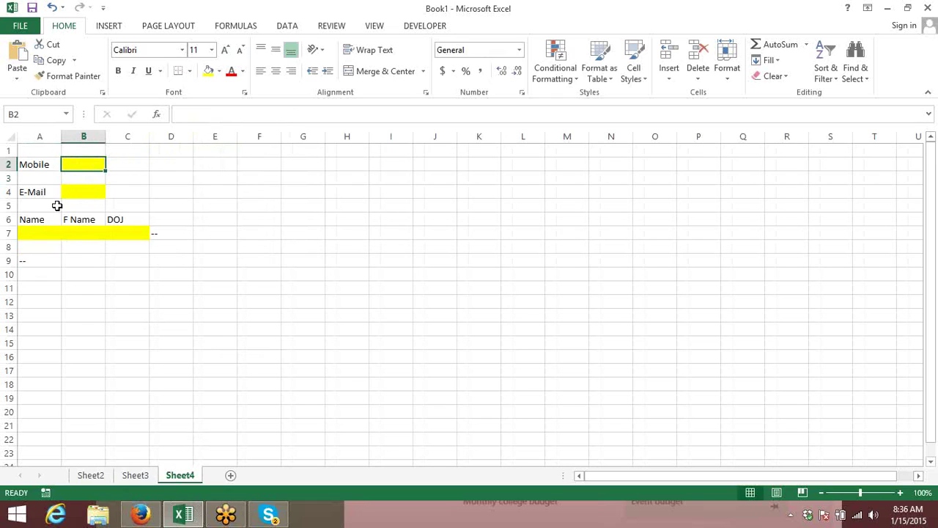
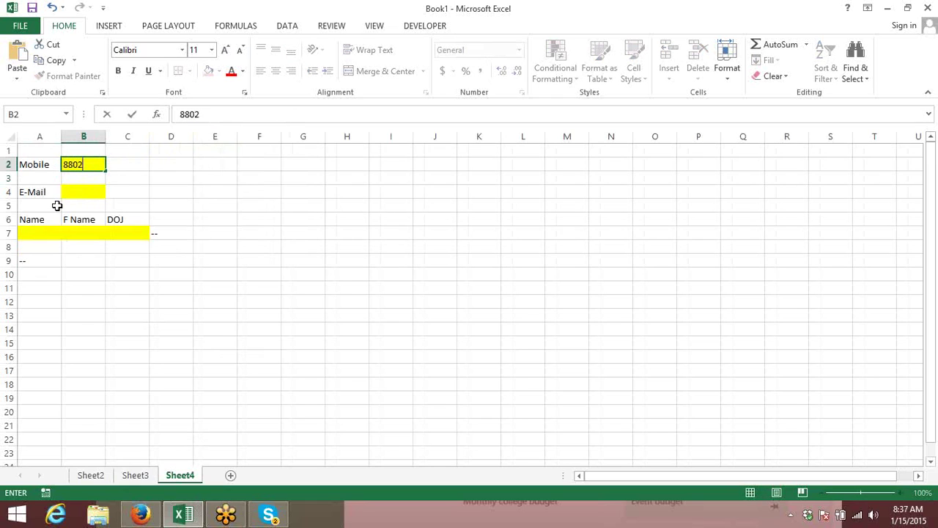
{"action": "key", "text": "Return"}
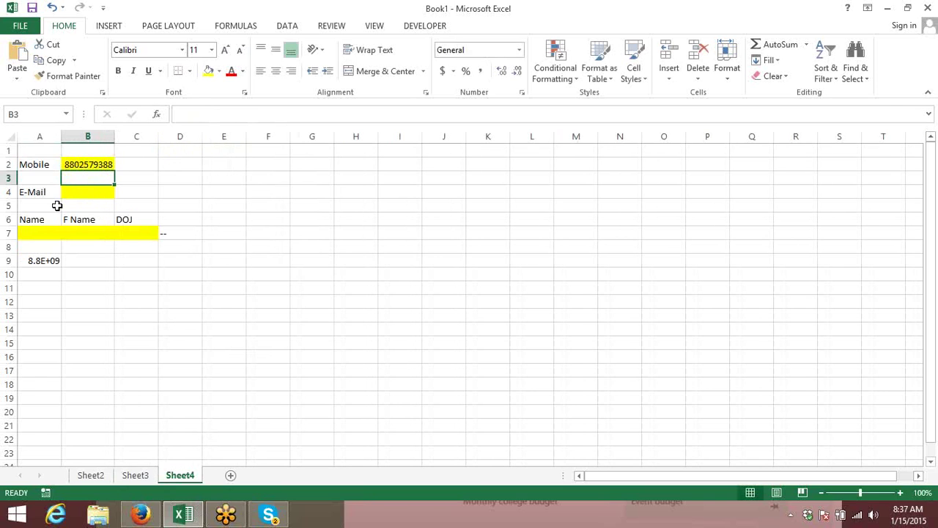
{"action": "double_click", "coordinate": [61, 137]}
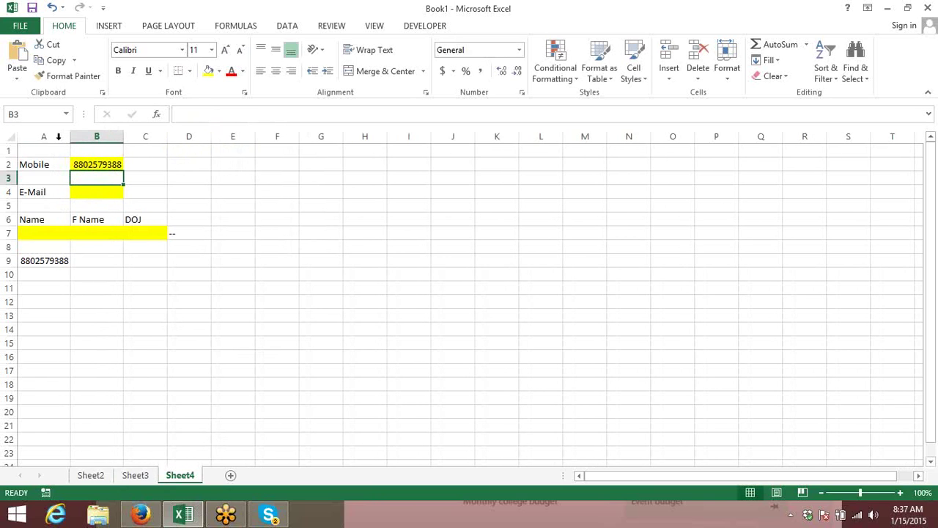
Step: Enter =VLOOKUP(A9,Sheet3!A:F,2,0) in B9 to look up the matching record
{"action": "left_click", "coordinate": [94, 263]}
{"action": "type", "text": "=vl"}
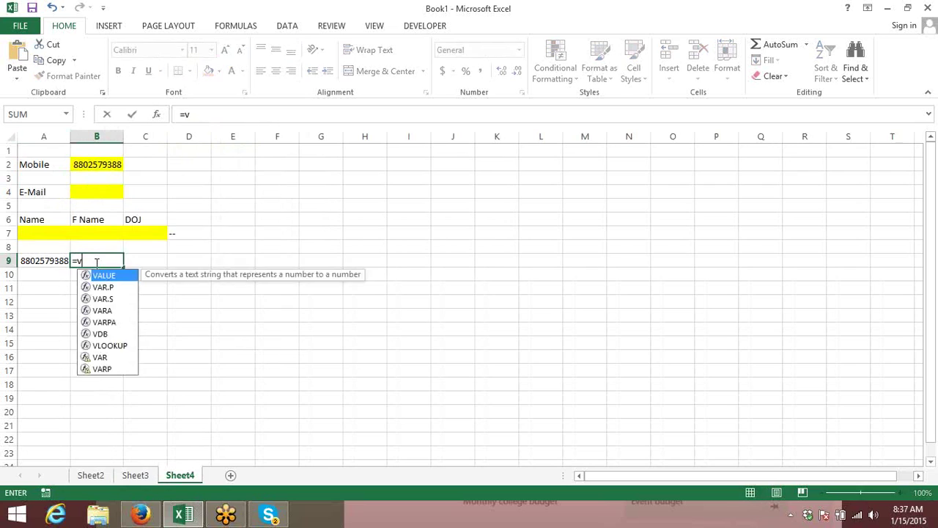
{"action": "key", "text": "Tab"}
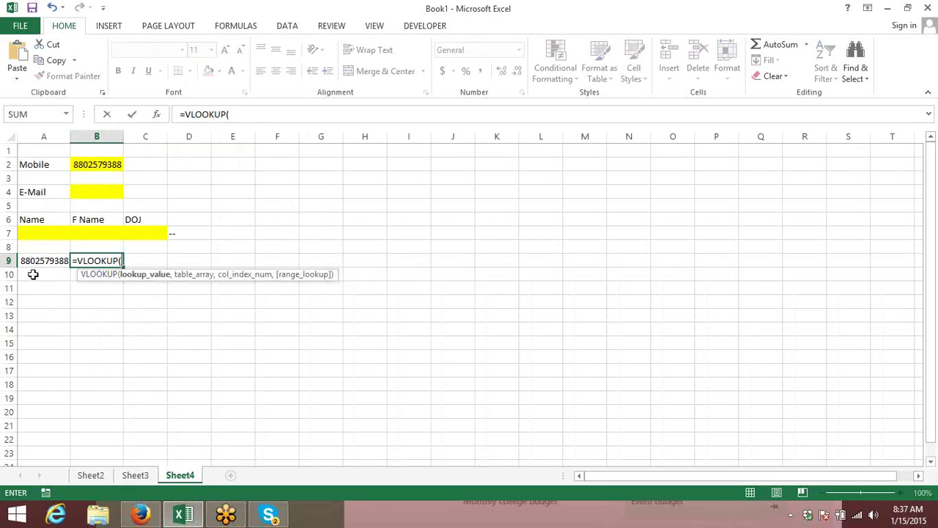
{"action": "left_click", "coordinate": [29, 261]}
{"action": "type", "text": ","}
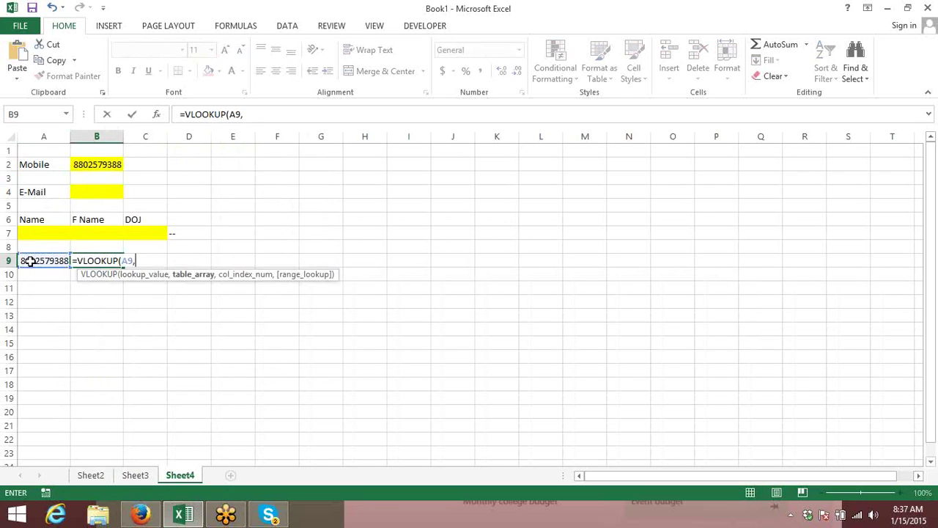
{"action": "left_click", "coordinate": [136, 476]}
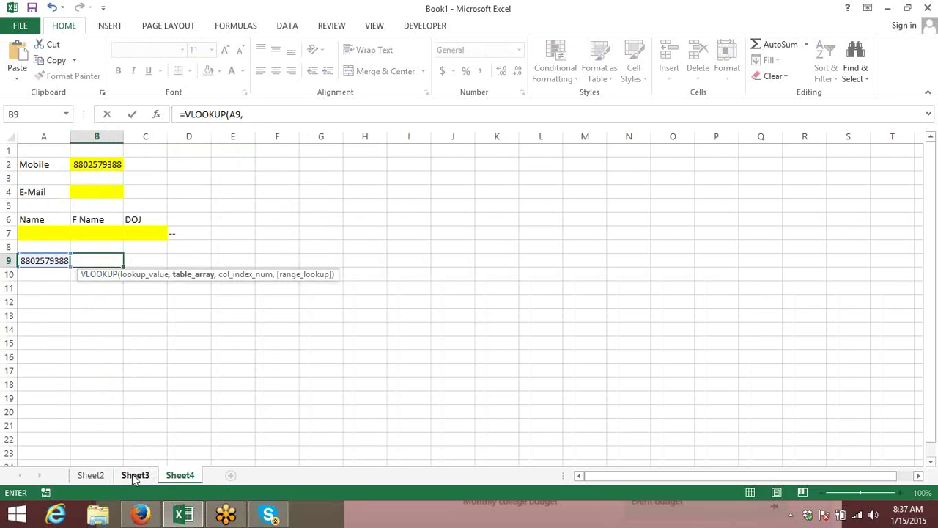
{"action": "left_click_drag", "start_coordinate": [39, 137], "coordinate": [118, 148]}
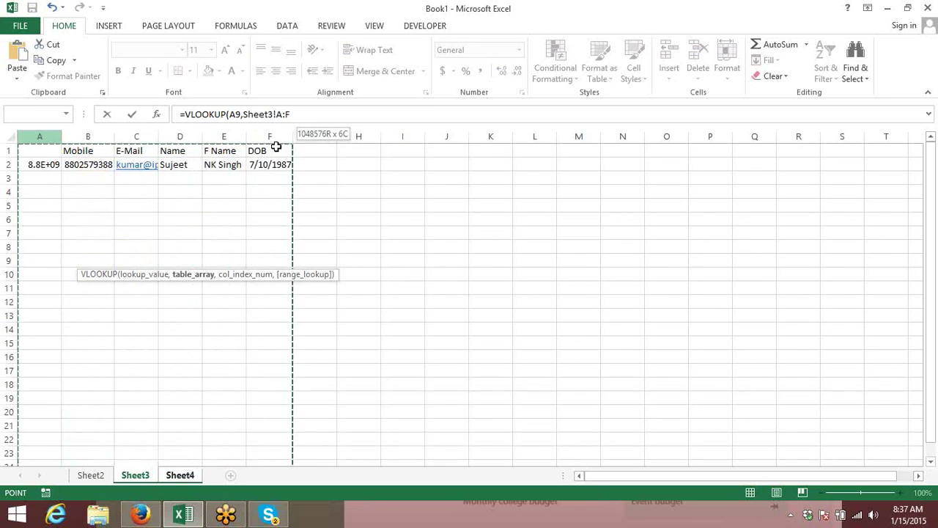
{"action": "left_click_drag", "start_coordinate": [118, 148], "coordinate": [276, 148]}
{"action": "type", "text": ",2,0"}
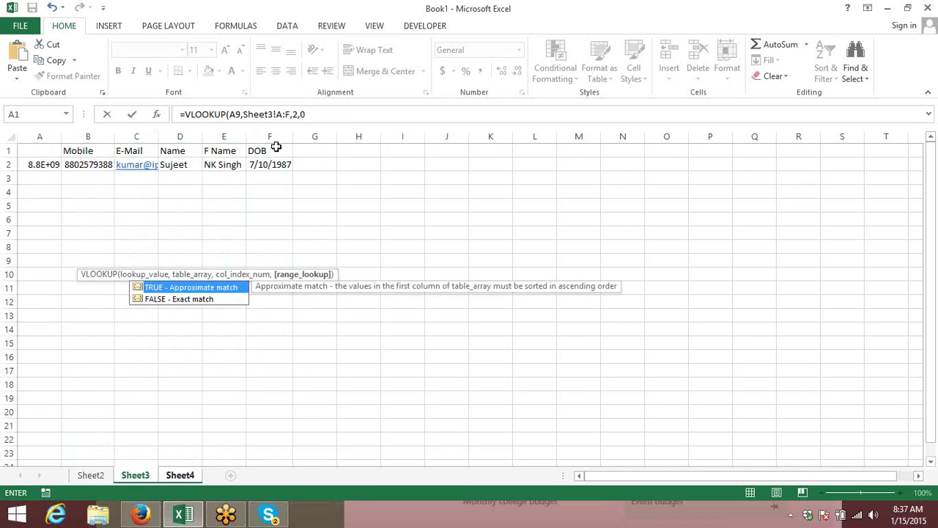
{"action": "key", "text": "Return"}
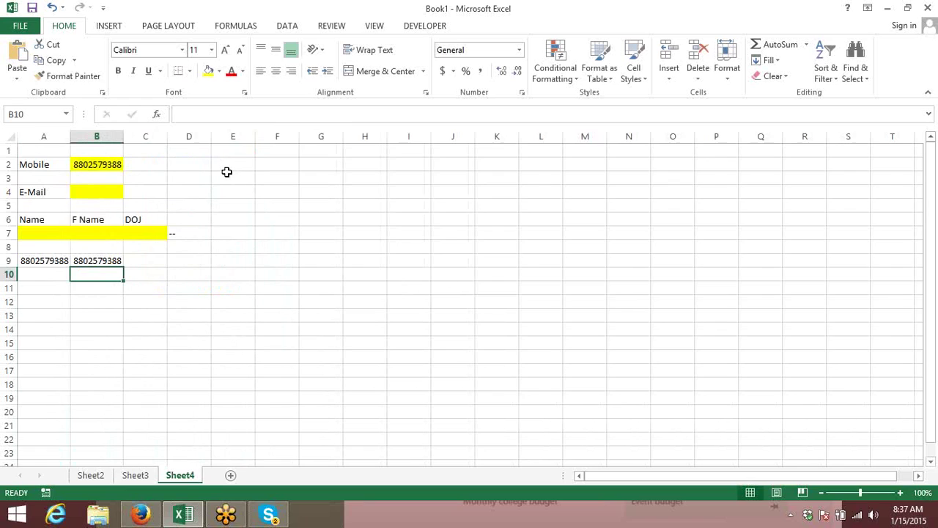
Step: Review the B9 lookup formula, the B2 mobile value and the A9 key formula on Sheet4
{"action": "left_click", "coordinate": [102, 261]}
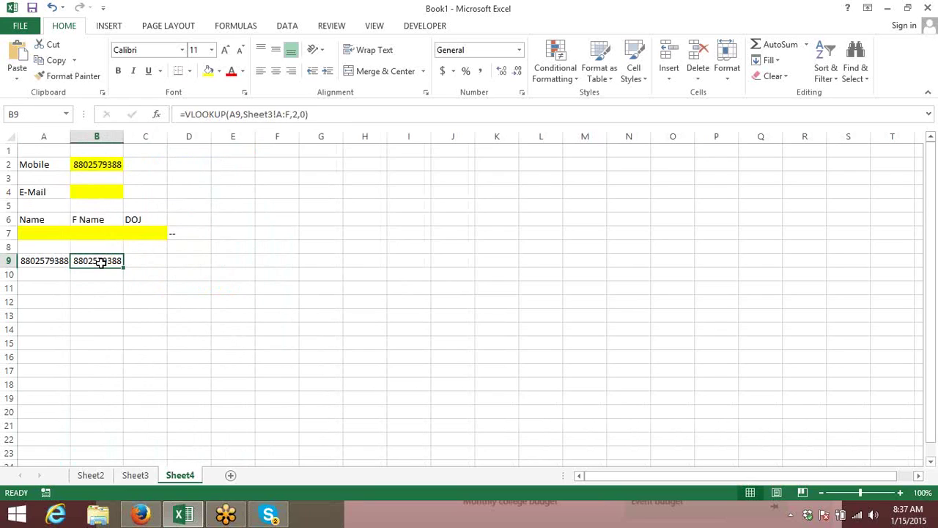
{"action": "left_click", "coordinate": [100, 164]}
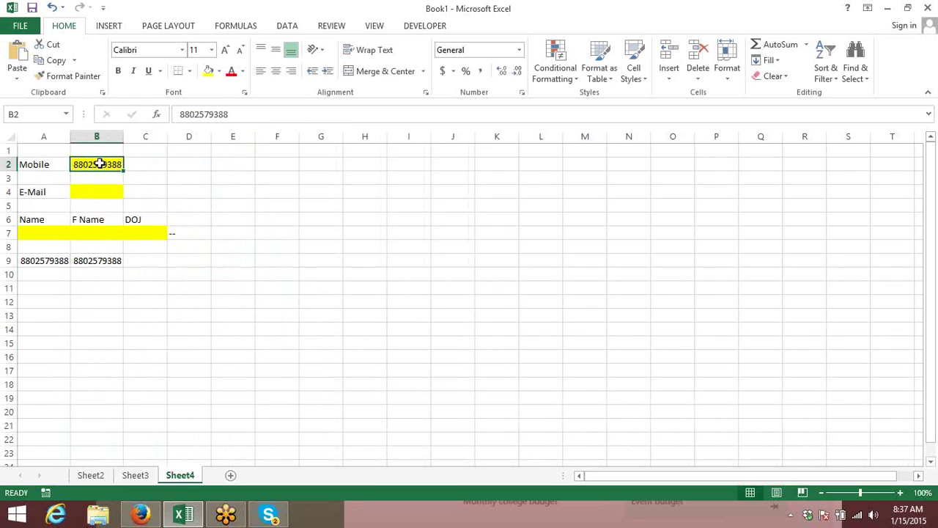
{"action": "left_click", "coordinate": [63, 261]}
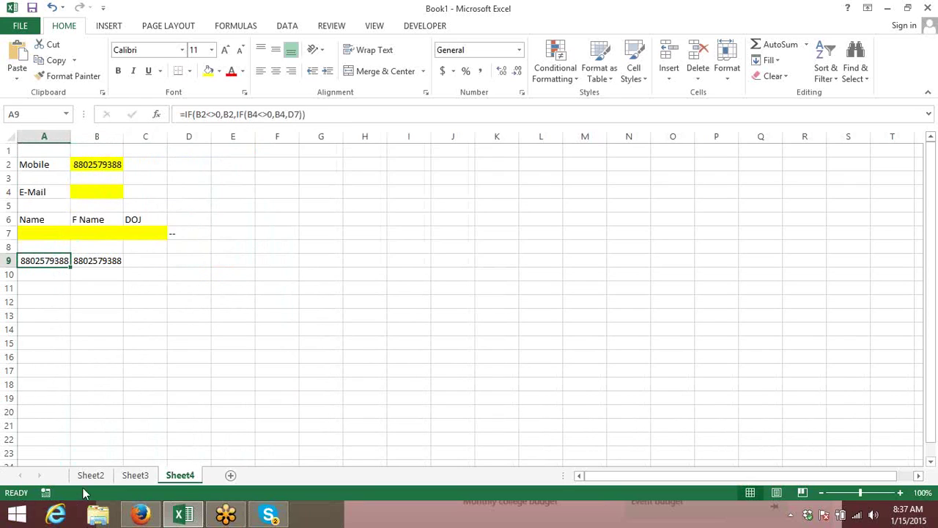
Step: On Sheet3, autofit column A so A2 shows the full mobile-number key
{"action": "left_click", "coordinate": [141, 478]}
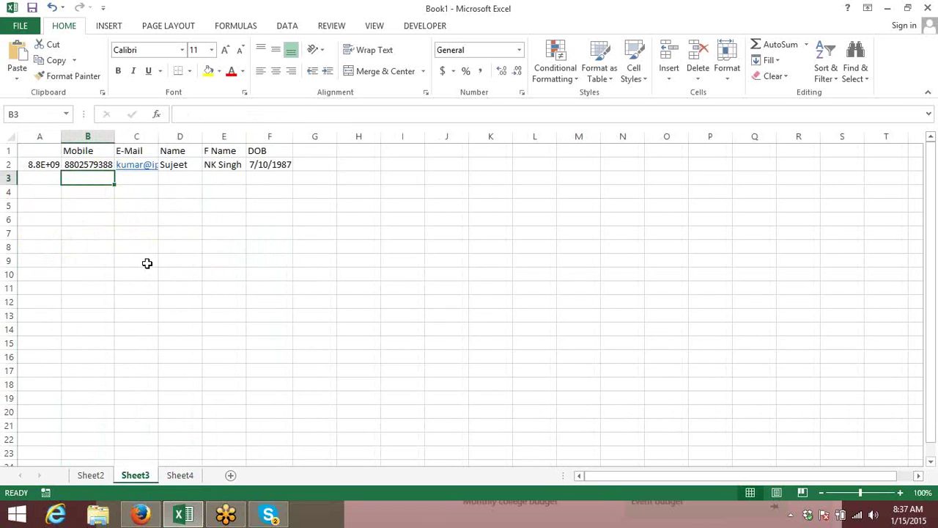
{"action": "left_click", "coordinate": [34, 167]}
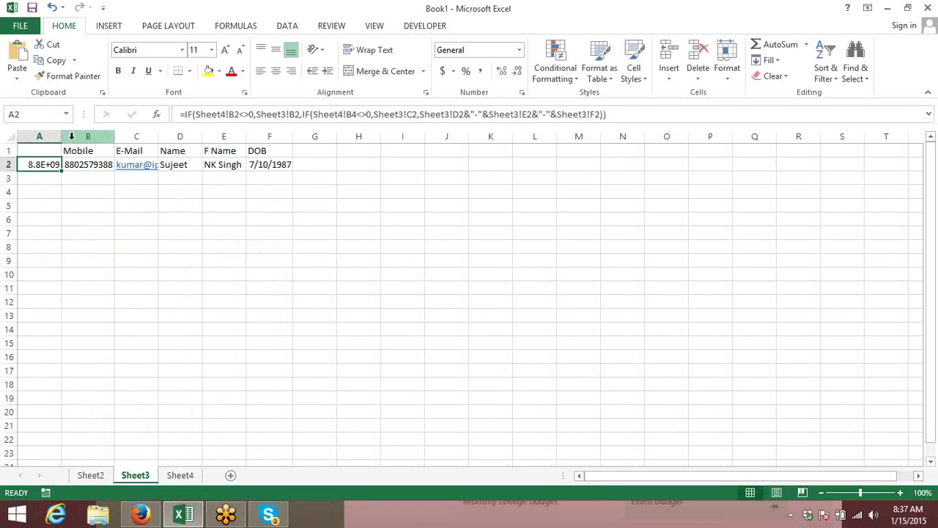
{"action": "double_click", "coordinate": [64, 135]}
{"action": "left_click", "coordinate": [85, 205]}
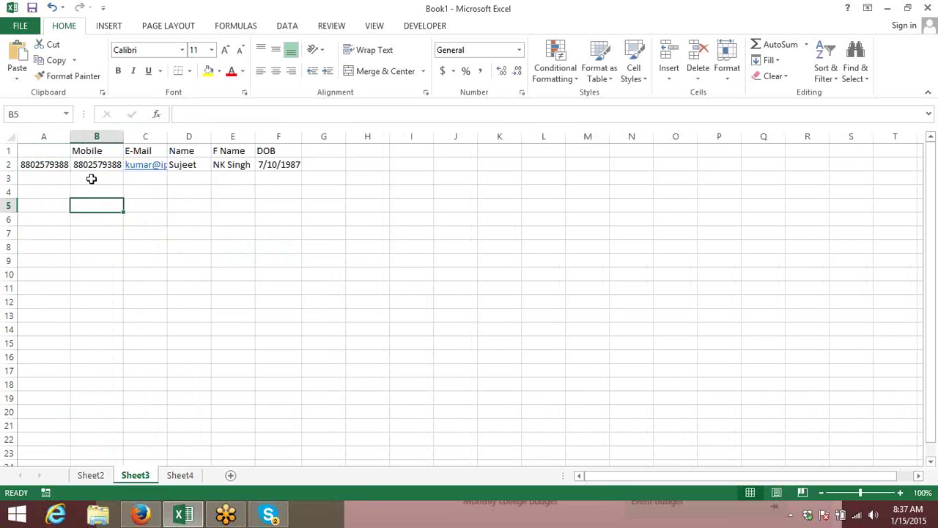
Step: Select the Mobile, E-Mail, Name, F Name, DOB and key columns to review them
{"action": "left_click", "coordinate": [87, 140]}
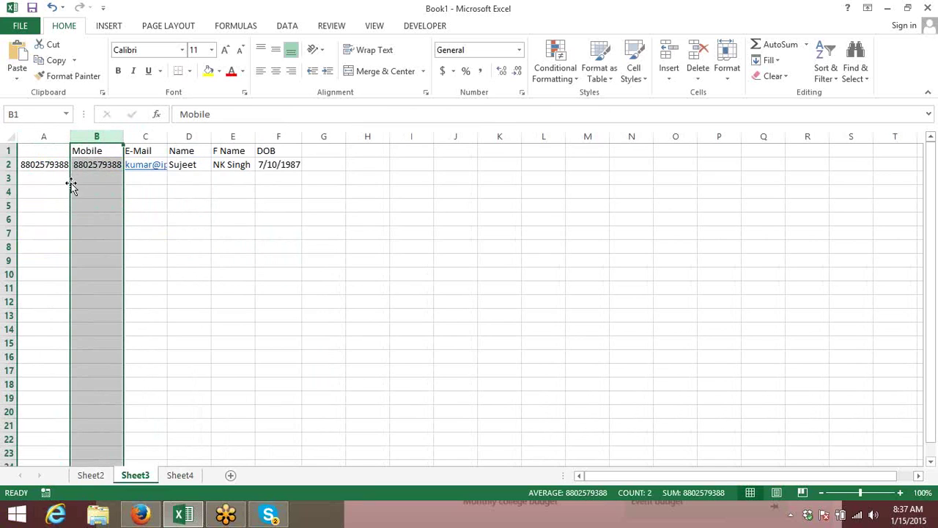
{"action": "left_click", "coordinate": [149, 132]}
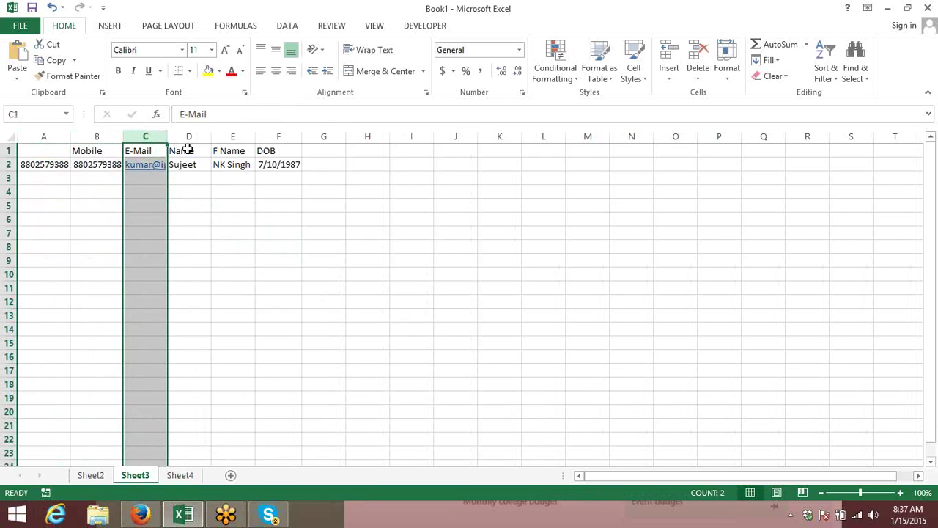
{"action": "left_click_drag", "start_coordinate": [189, 138], "coordinate": [296, 143]}
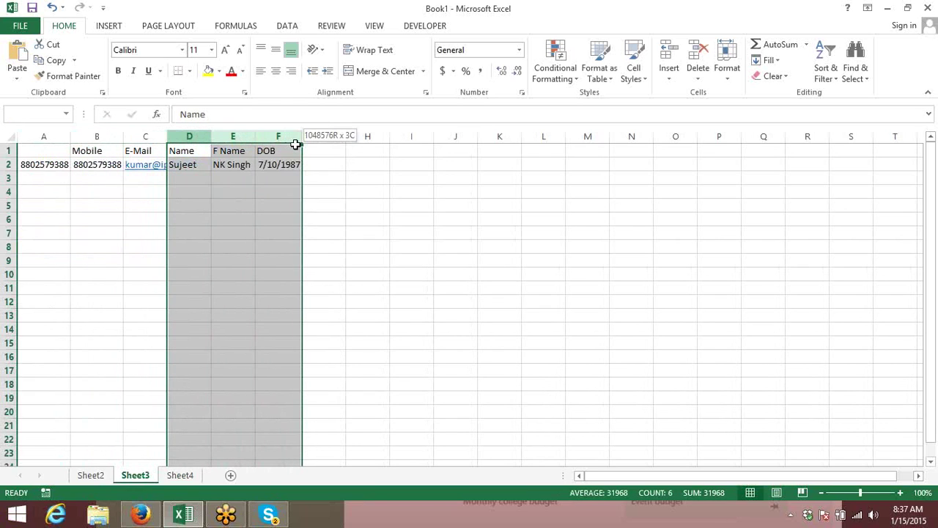
{"action": "left_click", "coordinate": [42, 132]}
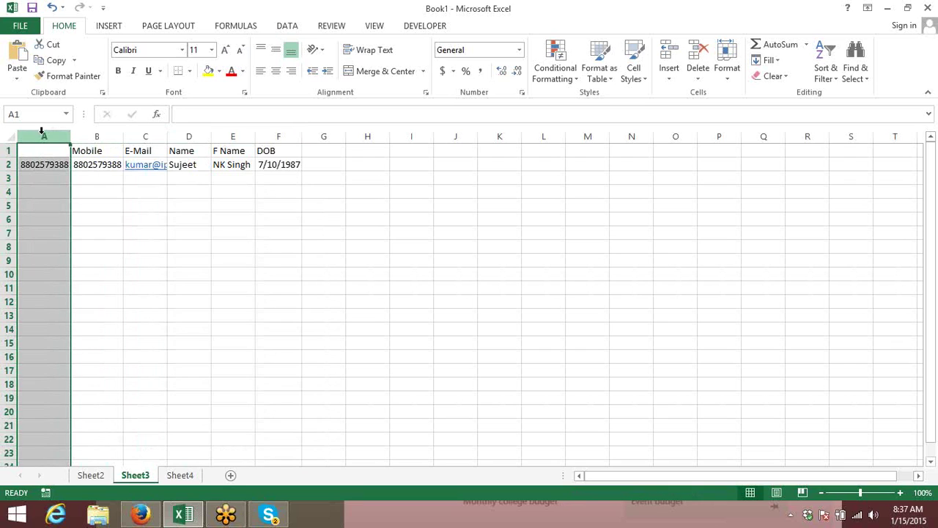
Step: Compare the Sheet4 Mobile cell B2 with the key formula in Sheet3's A2
{"action": "left_click", "coordinate": [183, 477]}
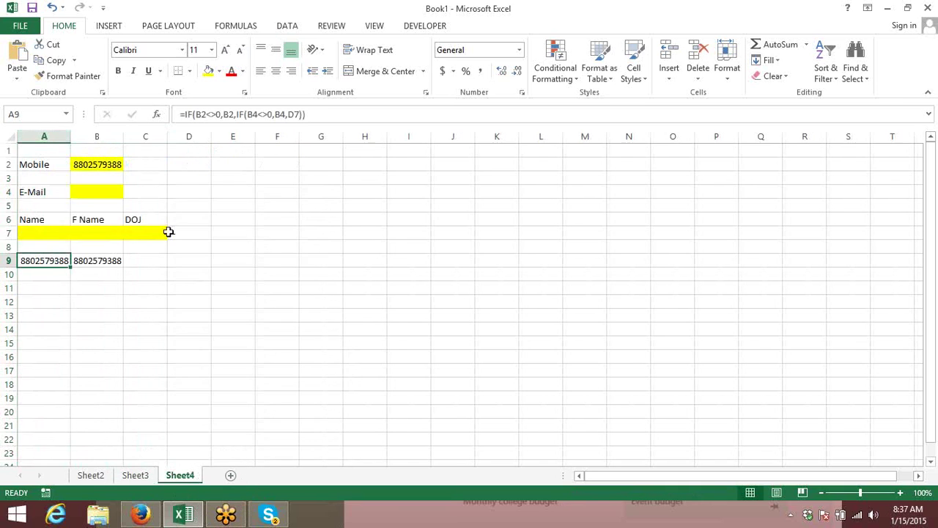
{"action": "left_click", "coordinate": [116, 164]}
{"action": "left_click", "coordinate": [135, 475]}
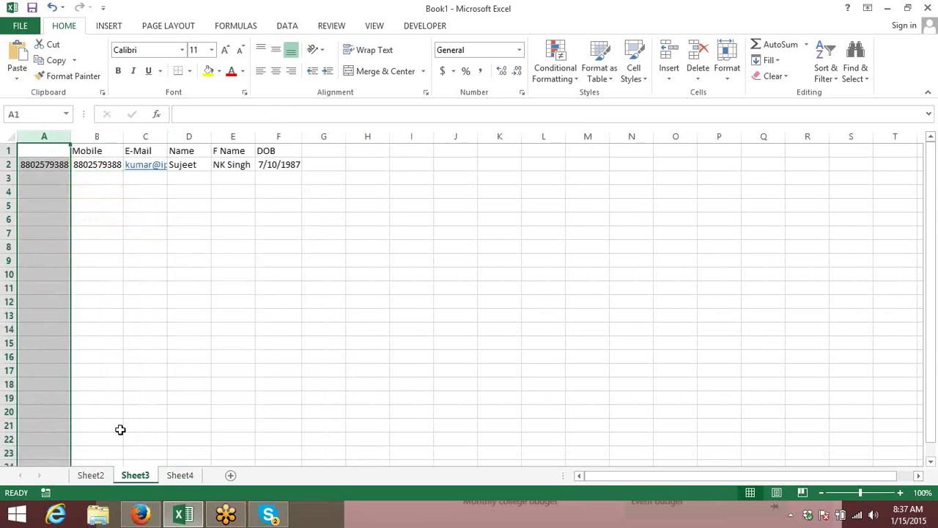
{"action": "left_click", "coordinate": [52, 168]}
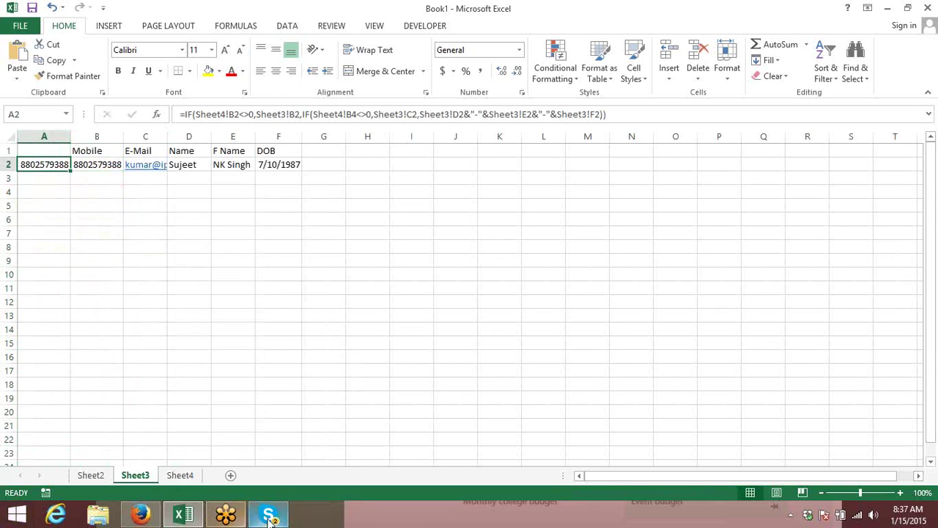
{"action": "left_click", "coordinate": [184, 476]}
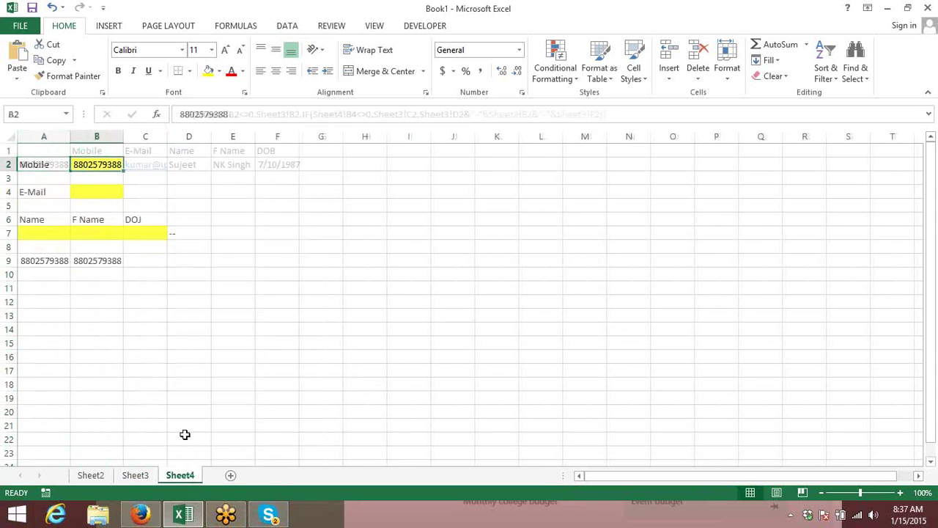
Step: Enter a sample e-mail address in the E-Mail cell B4
{"action": "left_click", "coordinate": [106, 190]}
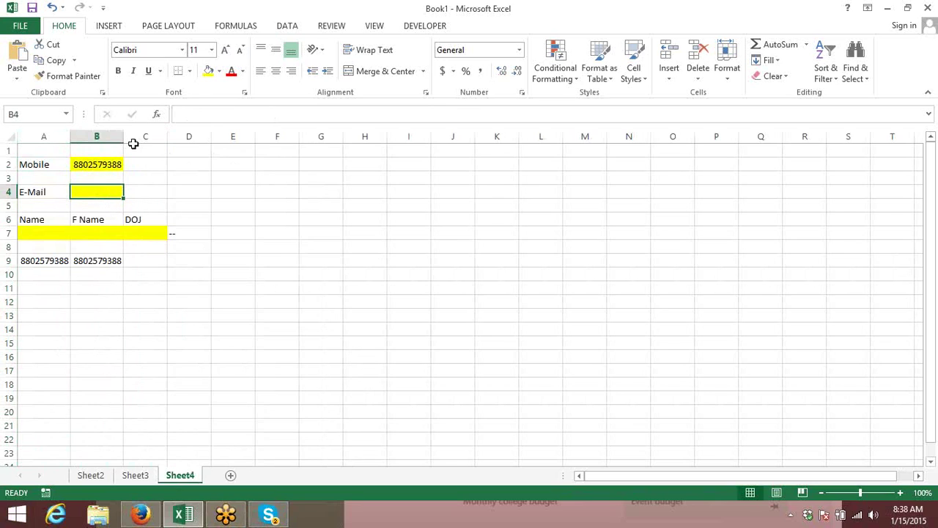
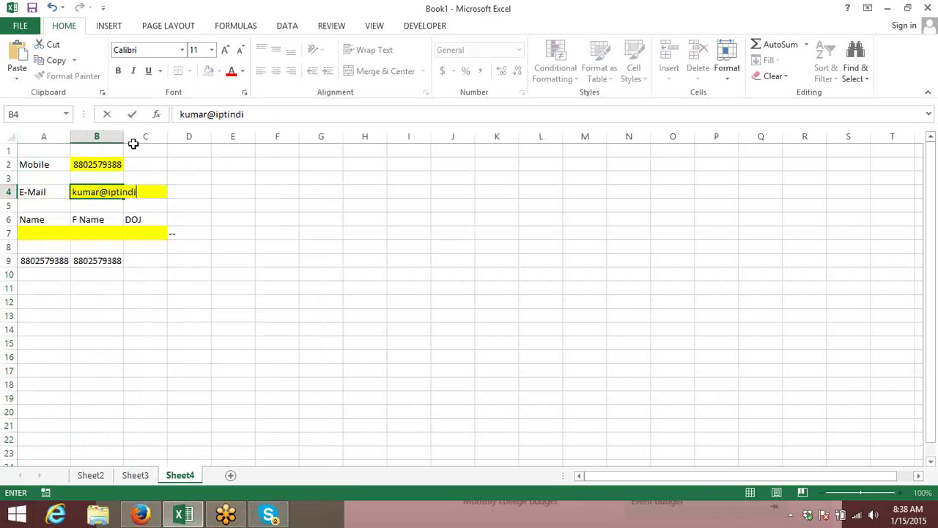
{"action": "key", "text": "Return"}
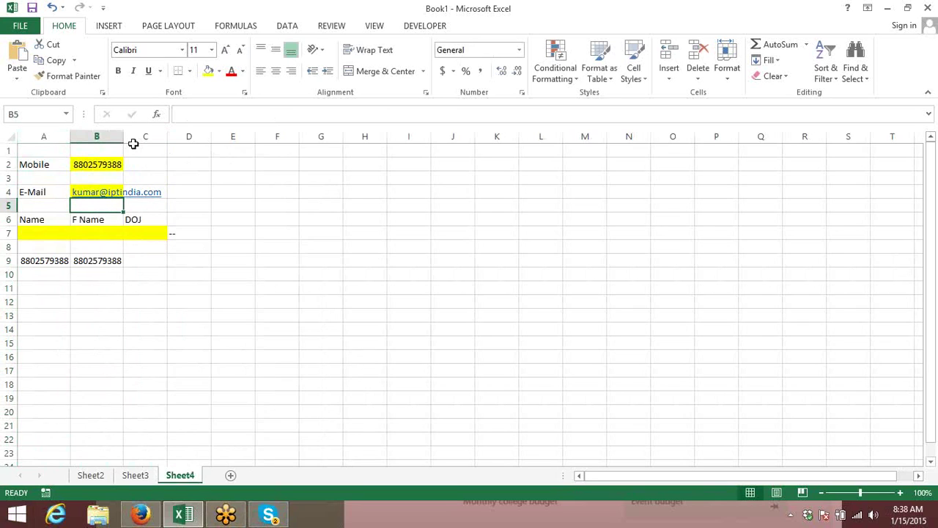
Step: Clear the mobile number from cell B2
{"action": "key", "text": "Up"}
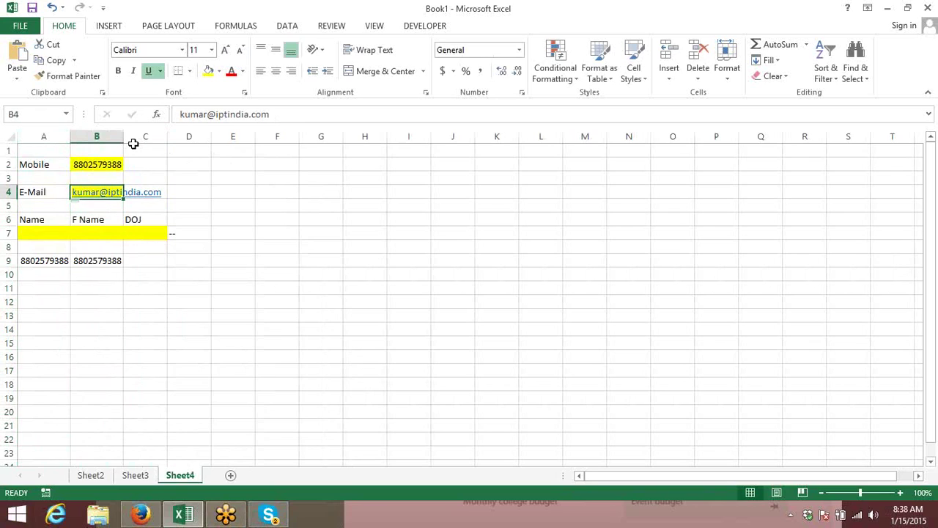
{"action": "key", "text": "Up"}
{"action": "key", "text": "Up"}
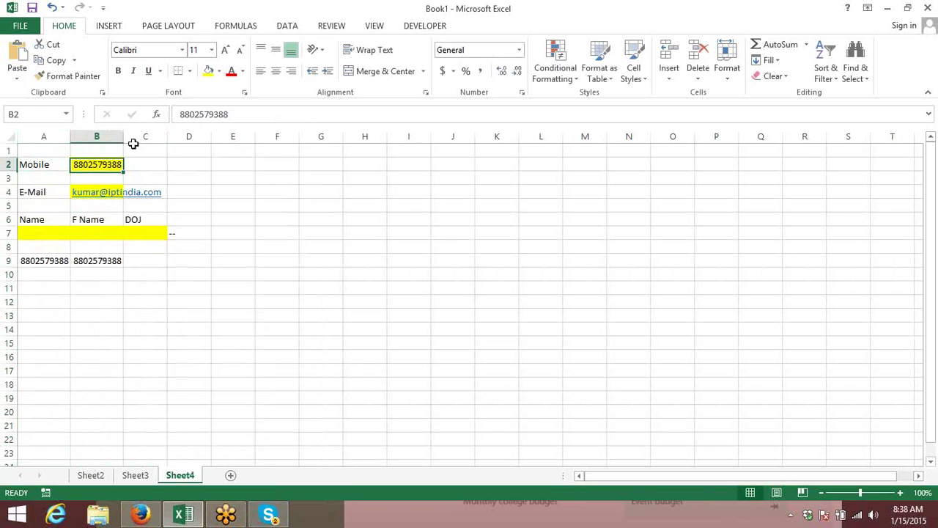
{"action": "key", "text": "Delete"}
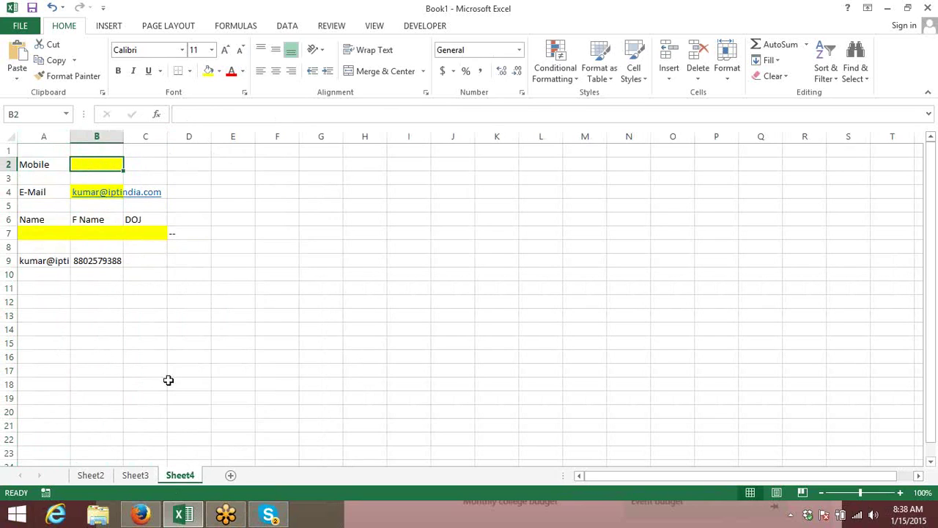
Step: On Sheet3, select the data range B2:F20 and the key cells A2:A20
{"action": "left_click", "coordinate": [136, 477]}
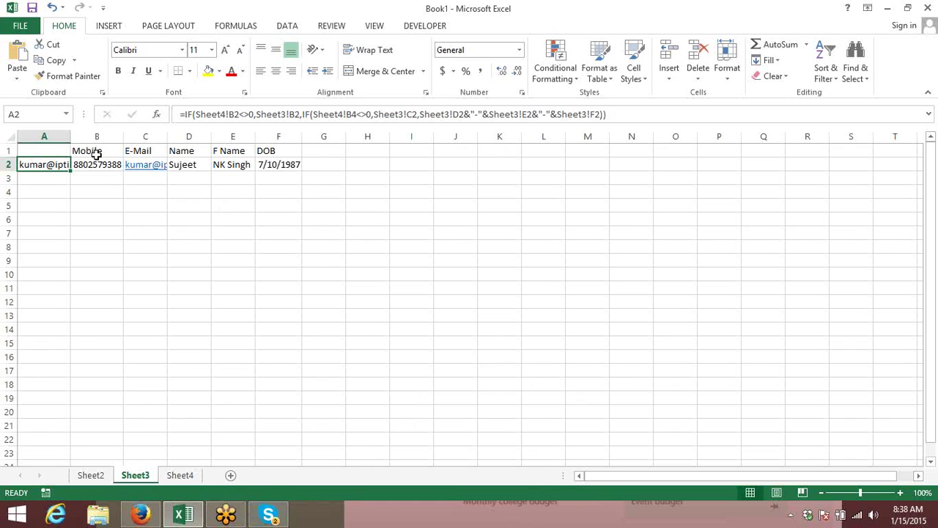
{"action": "mouse_move", "coordinate": [118, 164]}
{"action": "left_mouse_down"}
{"action": "mouse_move", "coordinate": [291, 354]}
{"action": "mouse_move", "coordinate": [295, 417]}
{"action": "left_mouse_up"}
{"action": "left_click_drag", "start_coordinate": [42, 167], "coordinate": [12, 415]}
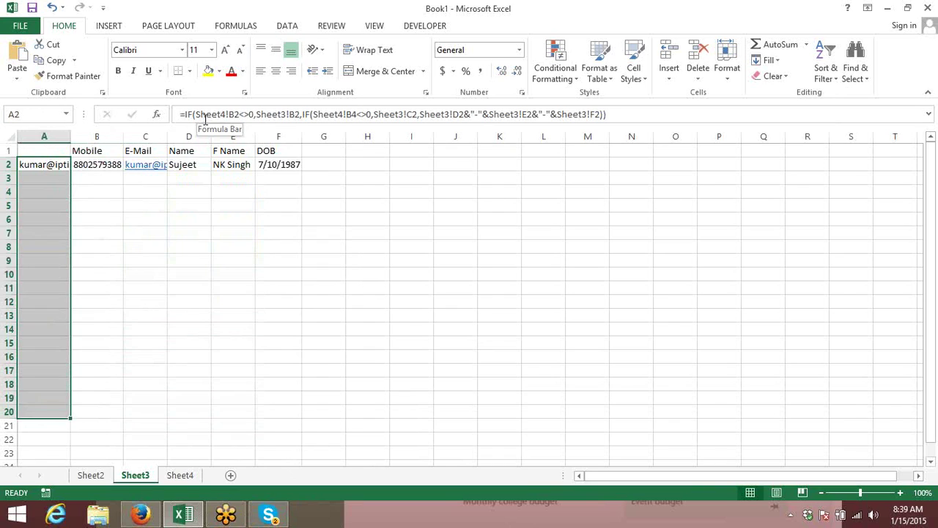
{"action": "key", "text": "Right"}
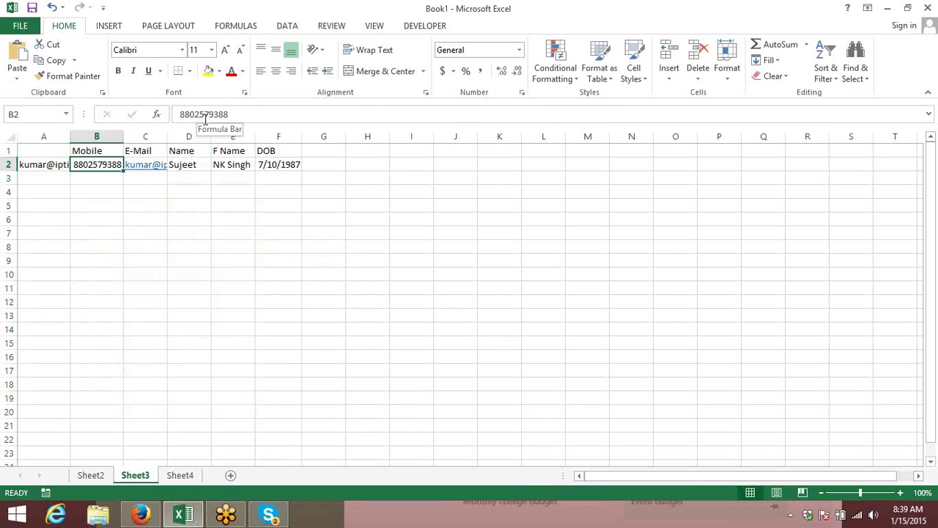
{"action": "key", "text": "shift+Right"}
{"action": "key", "text": "shift+Right"}
{"action": "key", "text": "shift+Right"}
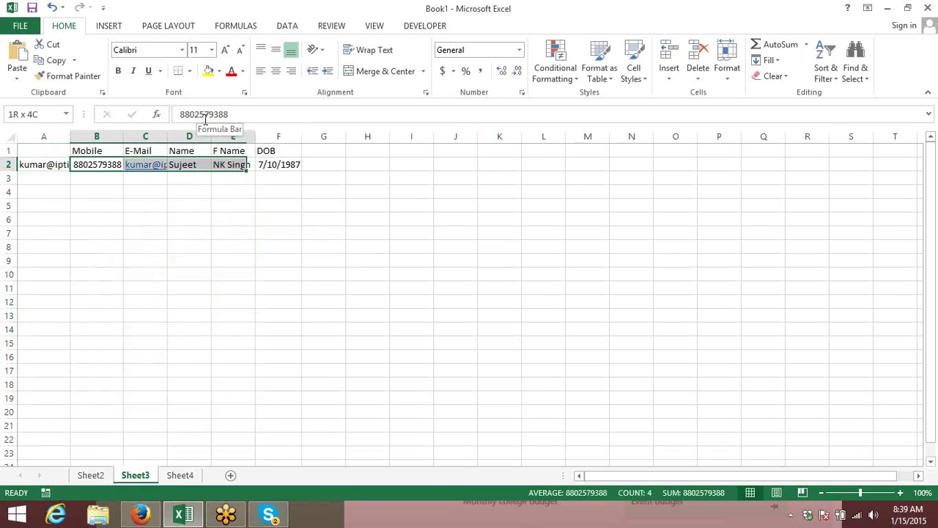
{"action": "key", "text": "shift+Right"}
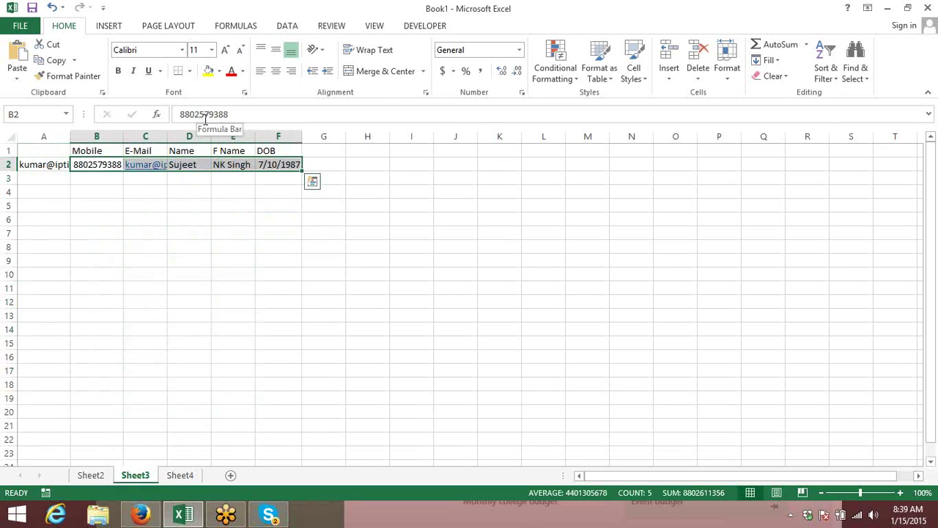
{"action": "key", "text": "Right"}
{"action": "key", "text": "Right"}
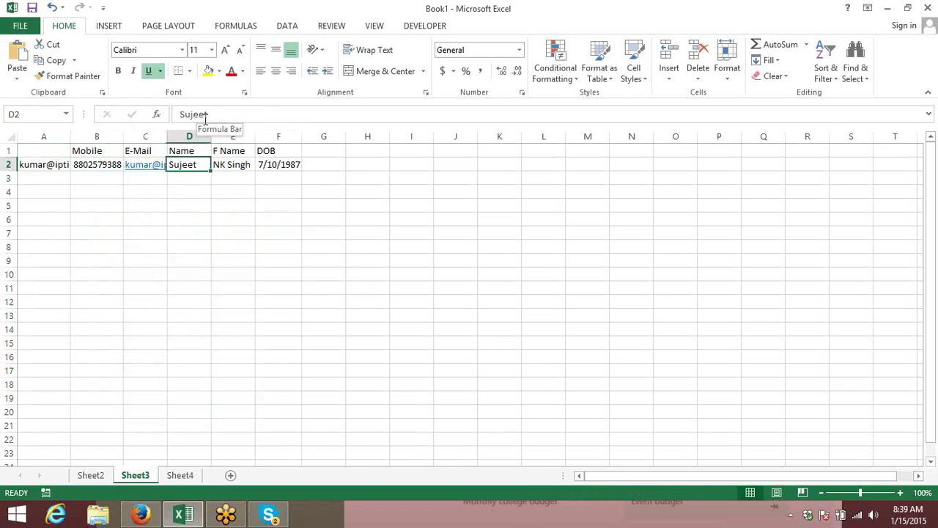
{"action": "key", "text": "Right"}
{"action": "key", "text": "Right"}
{"action": "key", "text": "Right"}
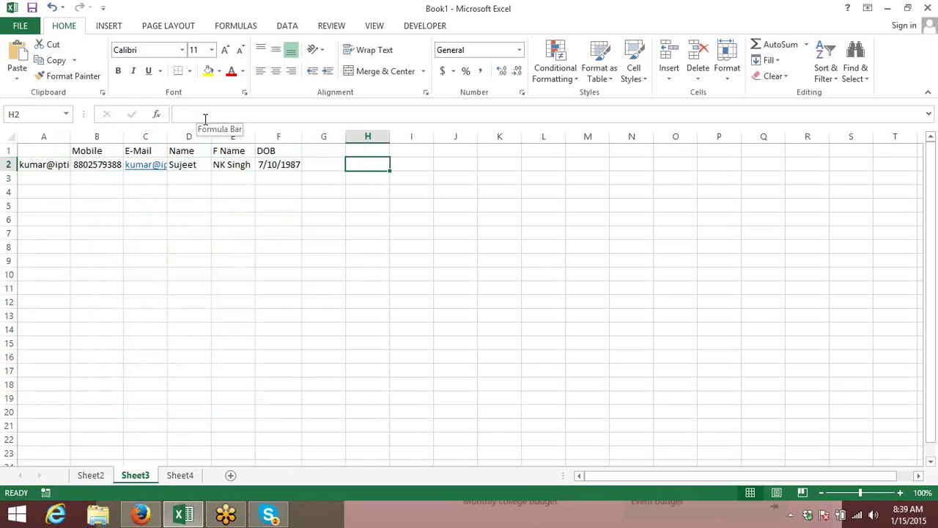
{"action": "key", "text": "shift+Down"}
{"action": "key", "text": "shift+Down"}
{"action": "key", "text": "shift+Down"}
{"action": "key", "text": "shift+Down"}
{"action": "key", "text": "shift+Down"}
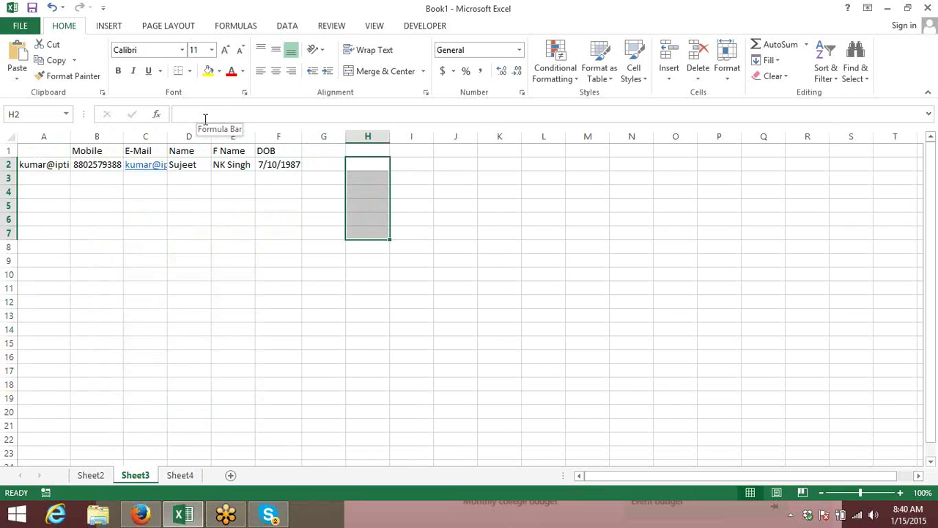
{"action": "key", "text": "Up"}
{"action": "key", "text": "Left"}
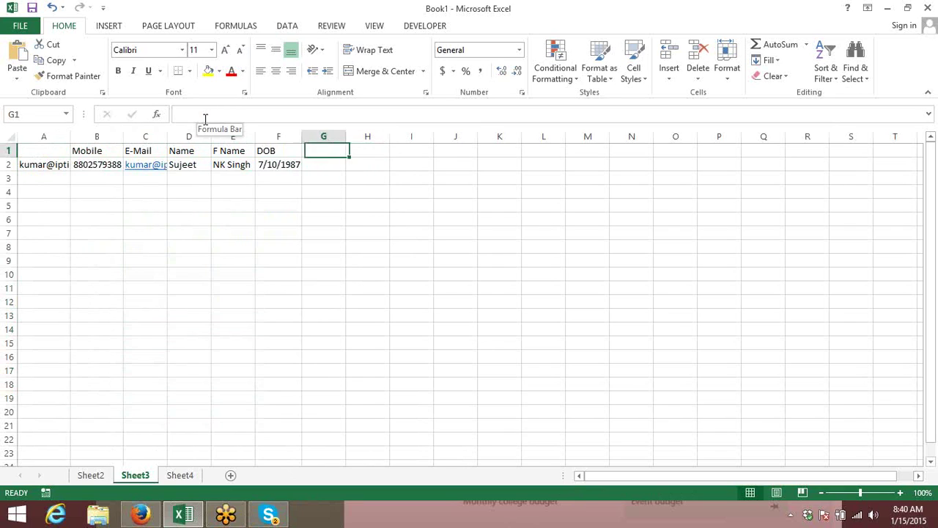
{"action": "key", "text": "Left"}
{"action": "key", "text": "Left"}
{"action": "key", "text": "Left"}
{"action": "key", "text": "Left"}
{"action": "key", "text": "Left"}
{"action": "key", "text": "Left"}
{"action": "key", "text": "Down"}
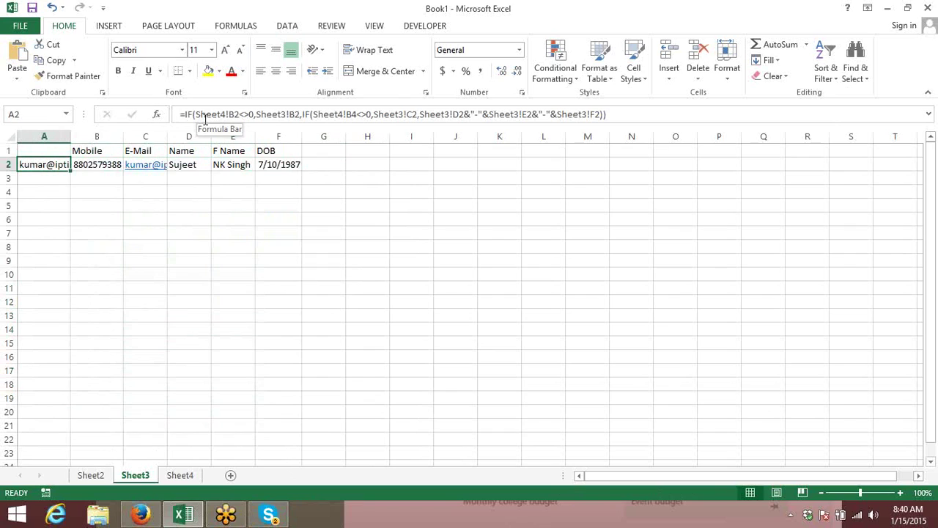